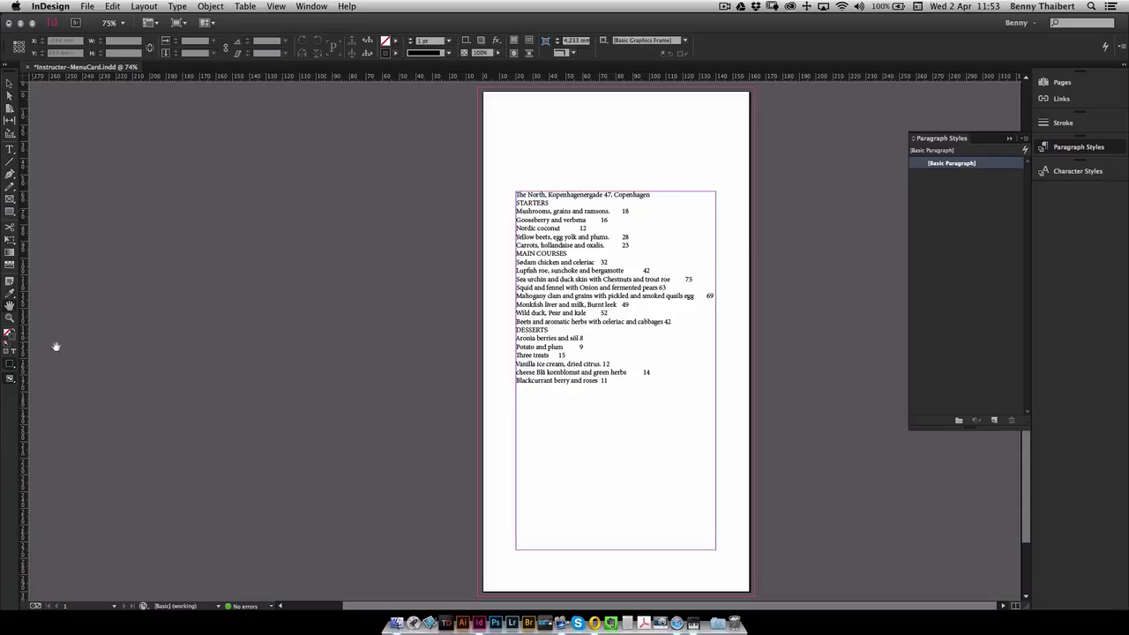
Zoom to about 277% on the top-left of the page, just above the menu text.
left_click(10, 318)
left_click_drag(476, 98, 749, 214)
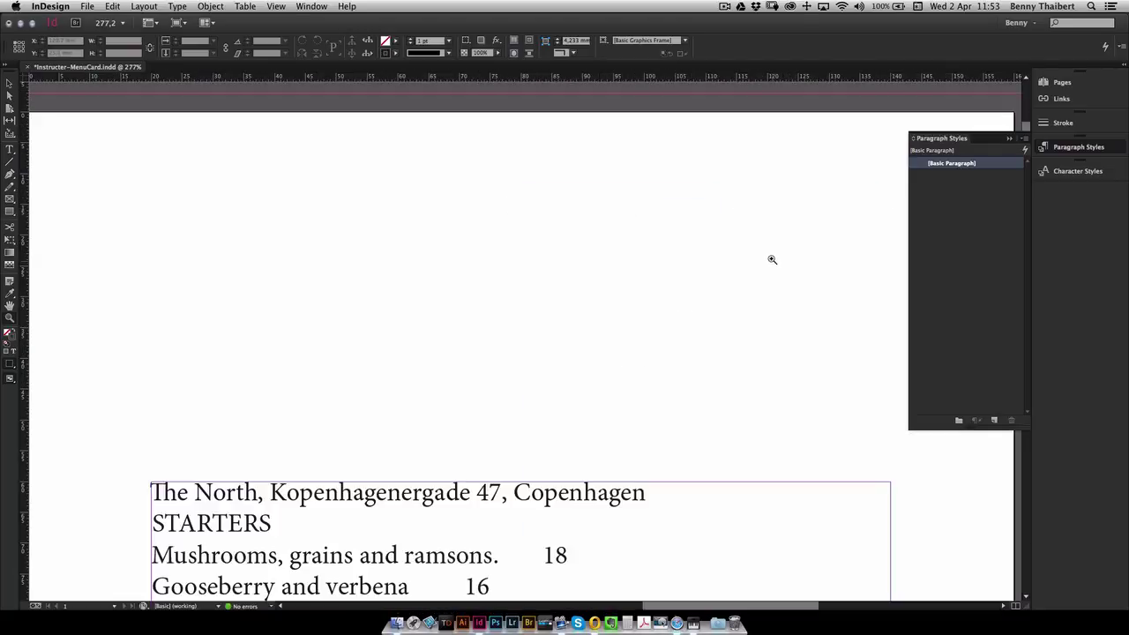
Draw a new text frame above the menu and type the tabbed line 'Batman A 1969'.
left_click(10, 149)
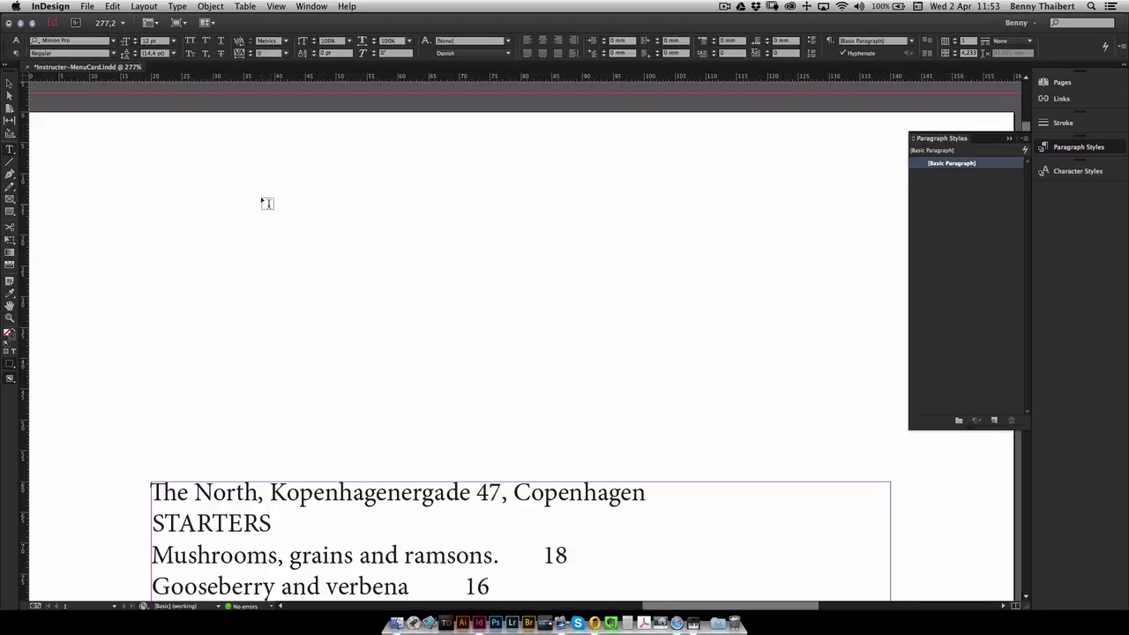
left_click_drag(163, 140, 661, 423)
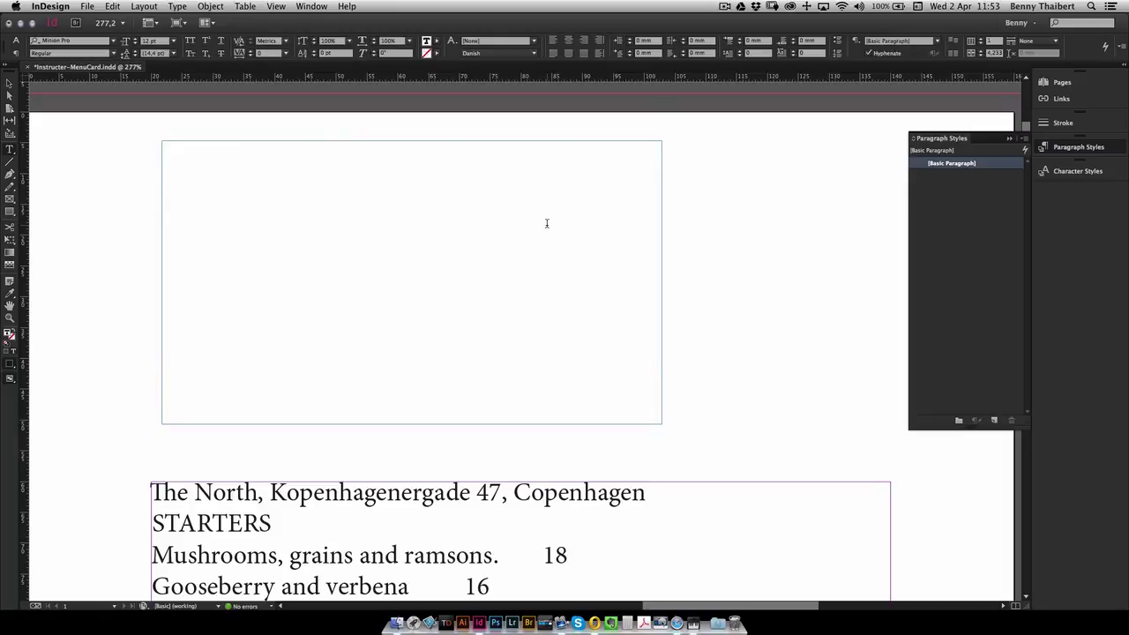
type("Batman\t")
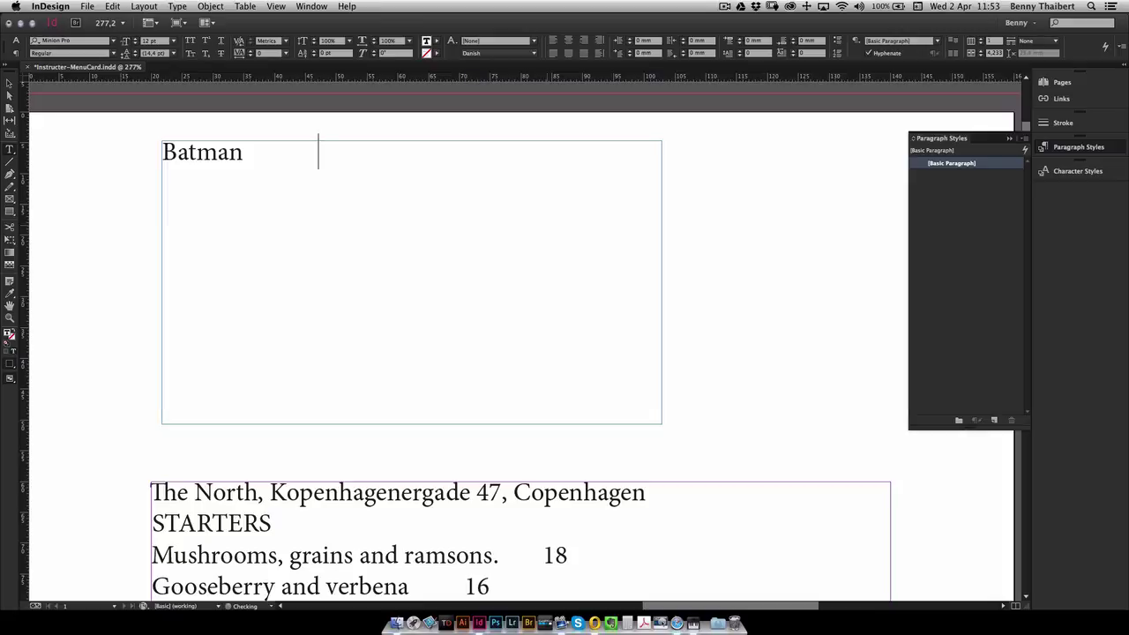
type("A")
key("Tab")
type("1969")
key("Return")
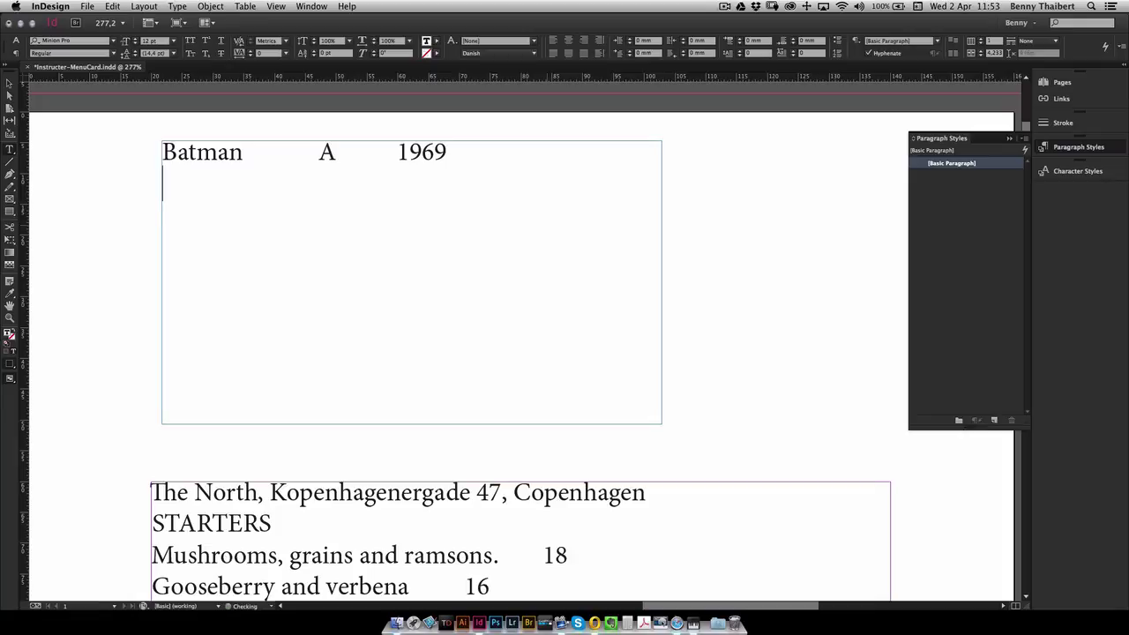
Type the second tabbed line 'Ironman B 2062'.
type("Ironman\t")
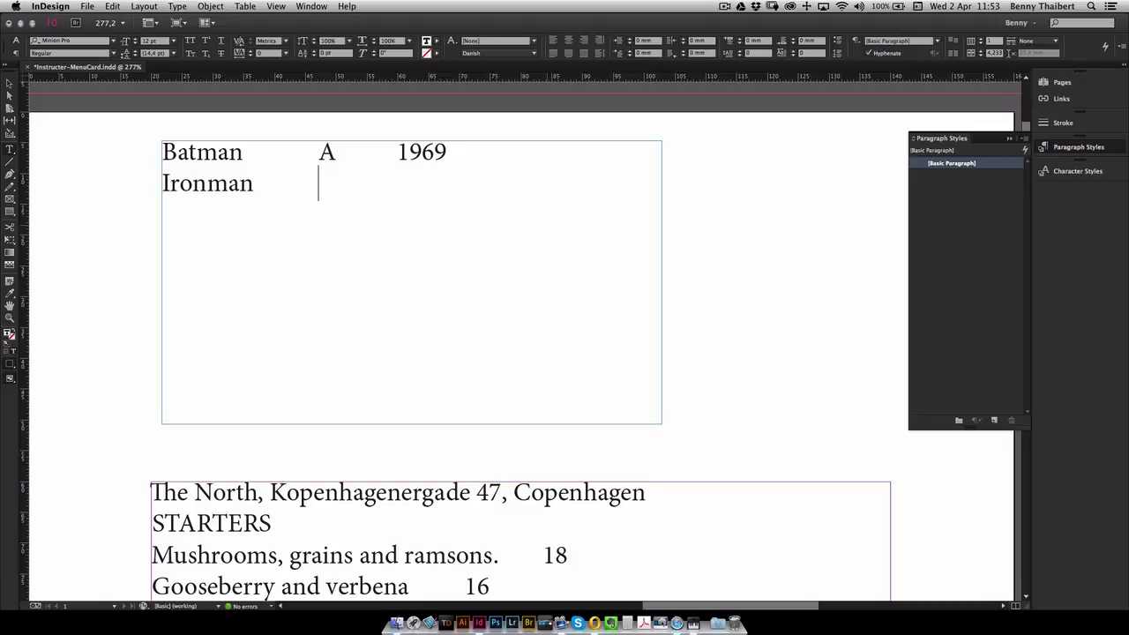
type("B")
key("Tab")
type("2062")
key("Return")
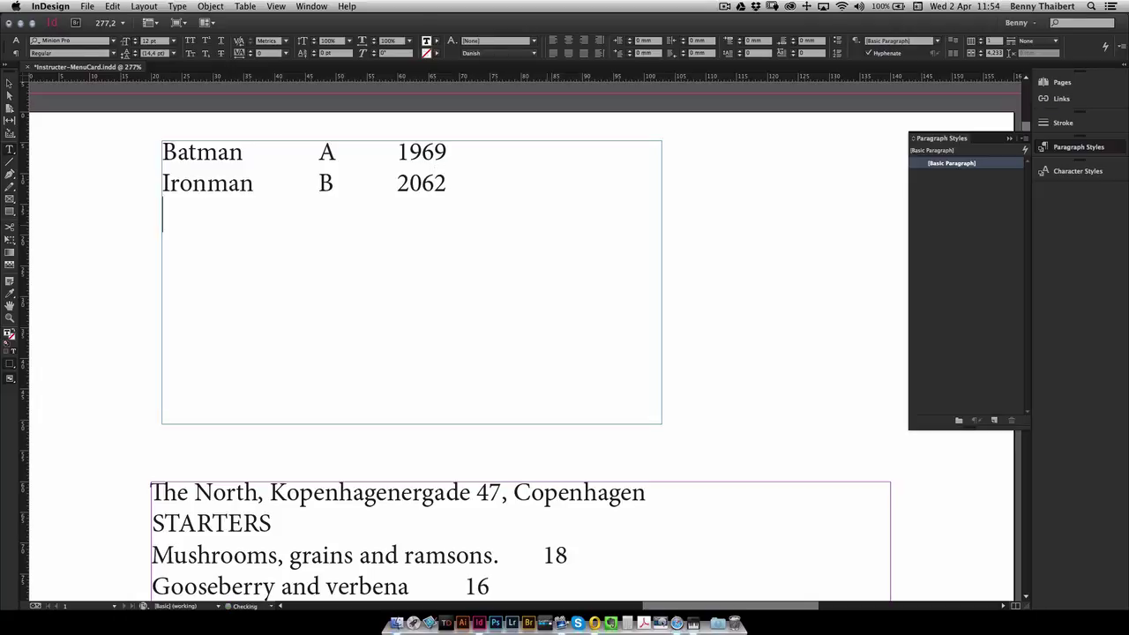
Type the third tabbed line 'Wonder Woman C 1956', fixing the capital W.
type("wonder")
key("Left")
key("Left")
key("Left")
key("Left")
key("Left")
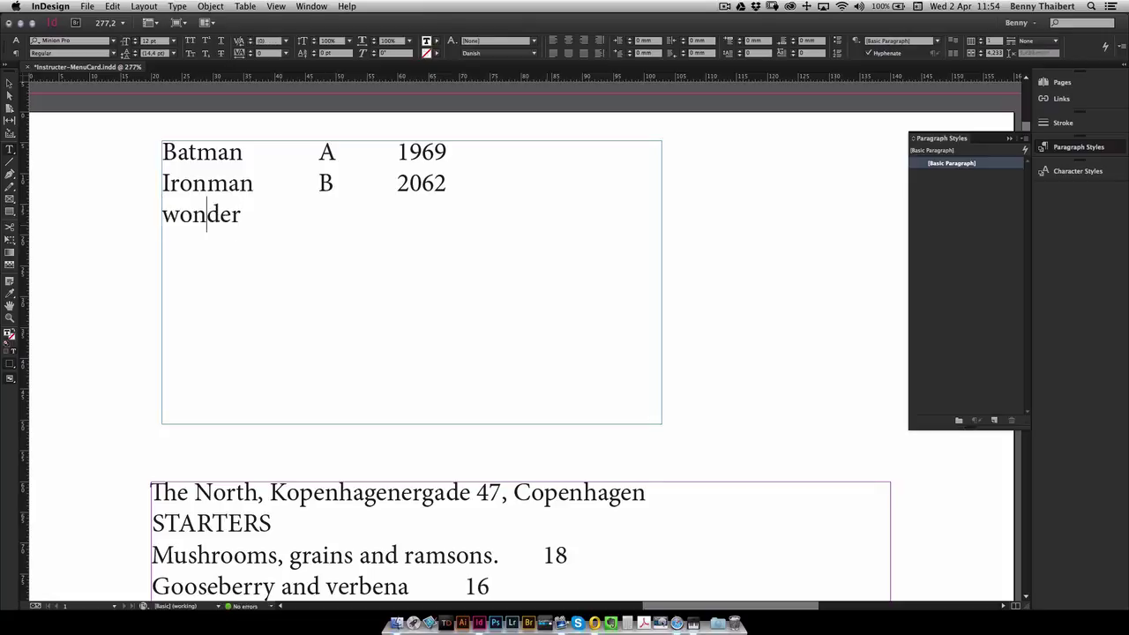
key("BackSpace")
type("W")
key("Right")
key("Right")
key("Right")
key("Right")
key("Right")
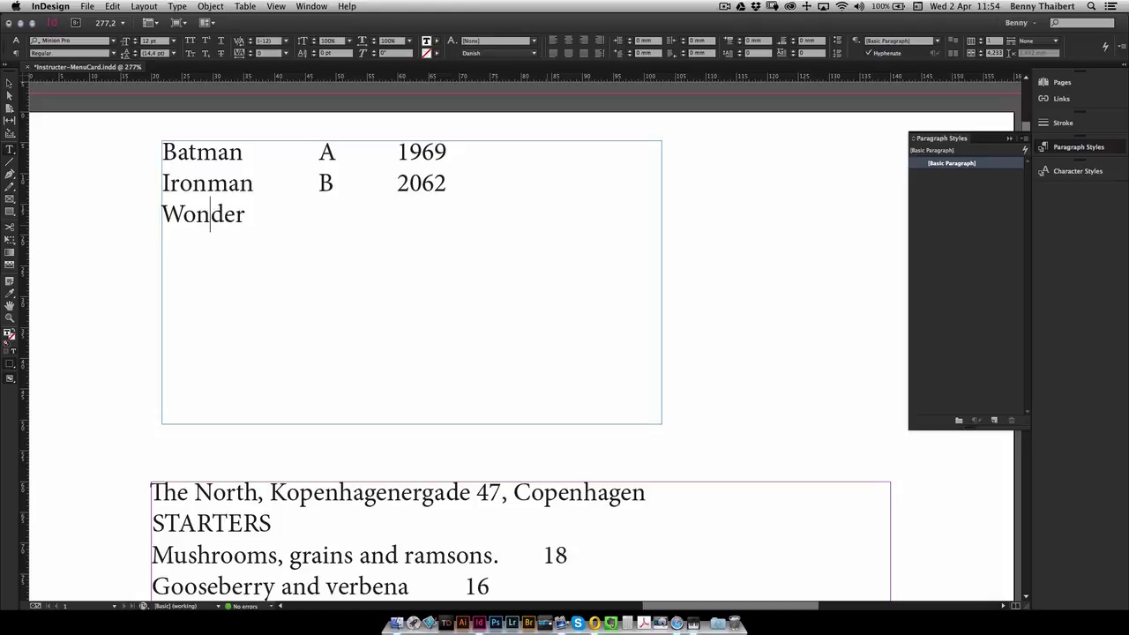
type("Woman\t")
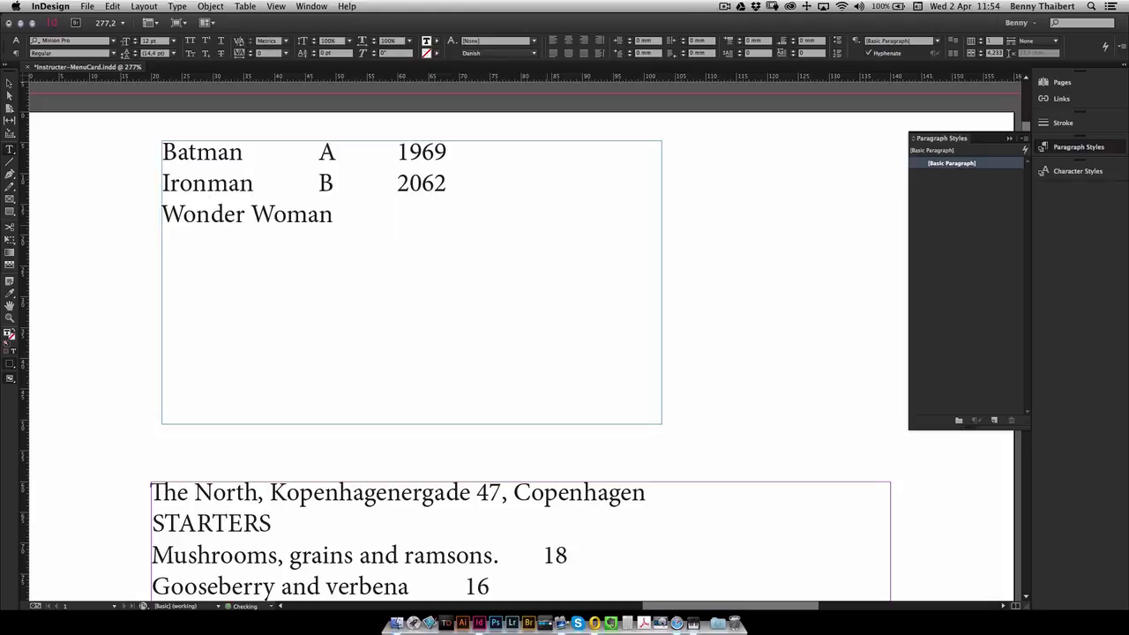
type("C\t19")
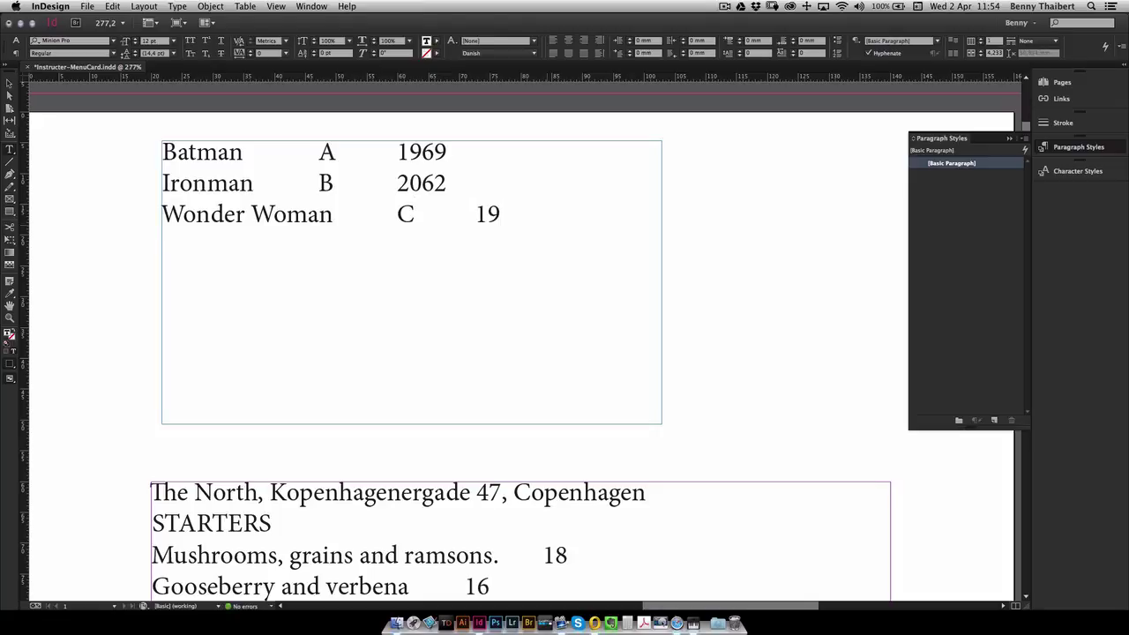
type("56")
Show hidden characters to reveal the tab marks, then bring up the Tabs panel from the Type menu.
left_click(325, 154)
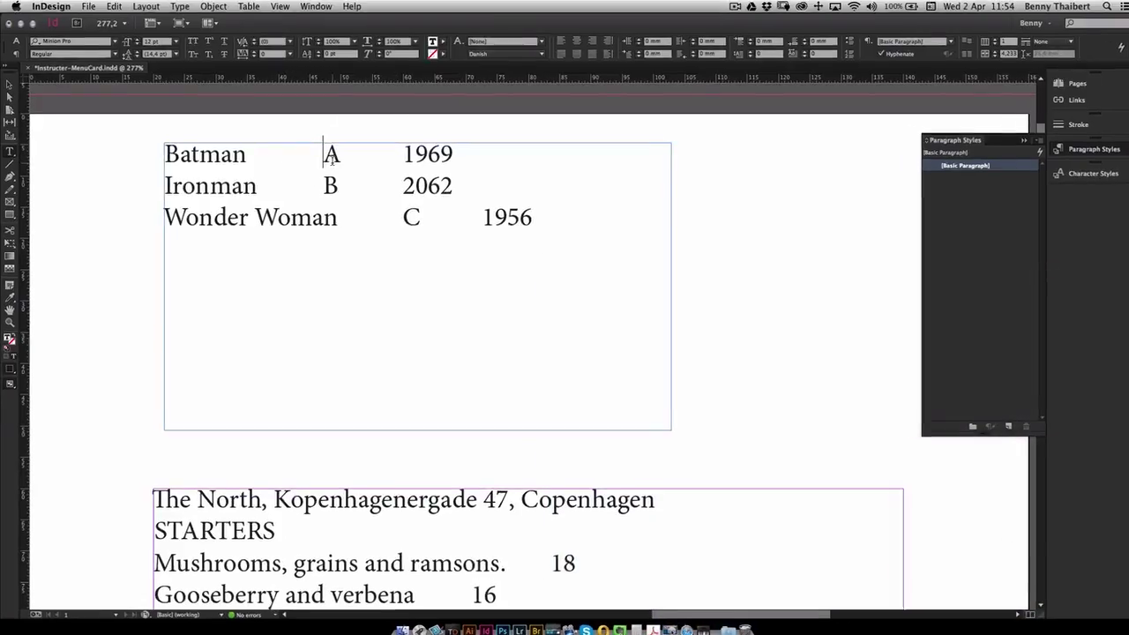
left_click(150, 23)
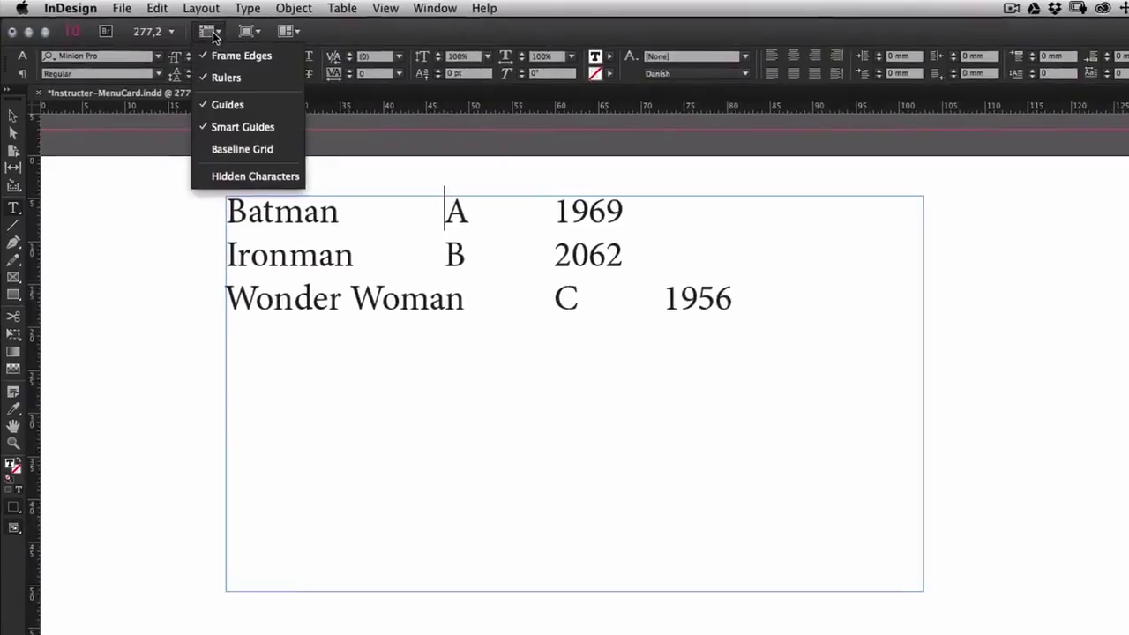
left_click(237, 176)
double_click(415, 213)
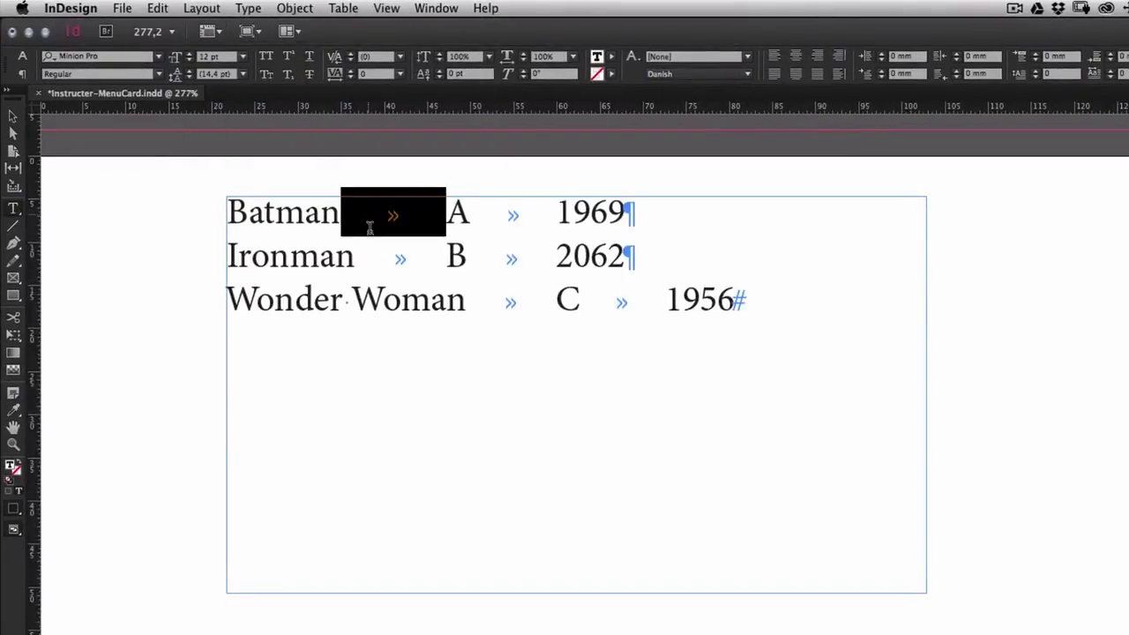
left_click(537, 192)
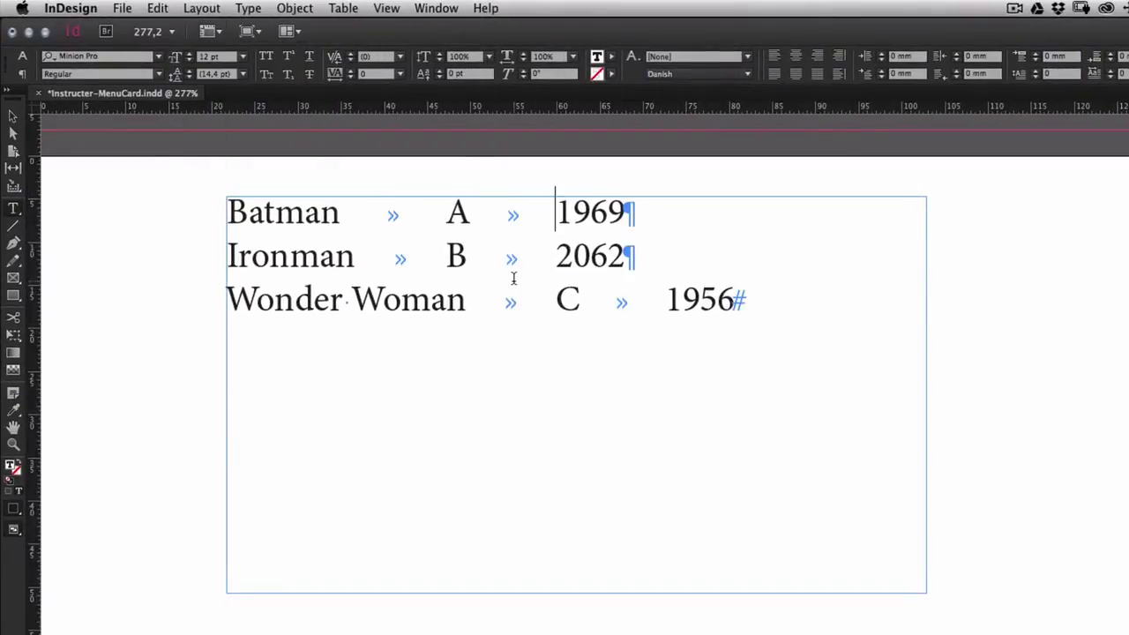
left_click(249, 10)
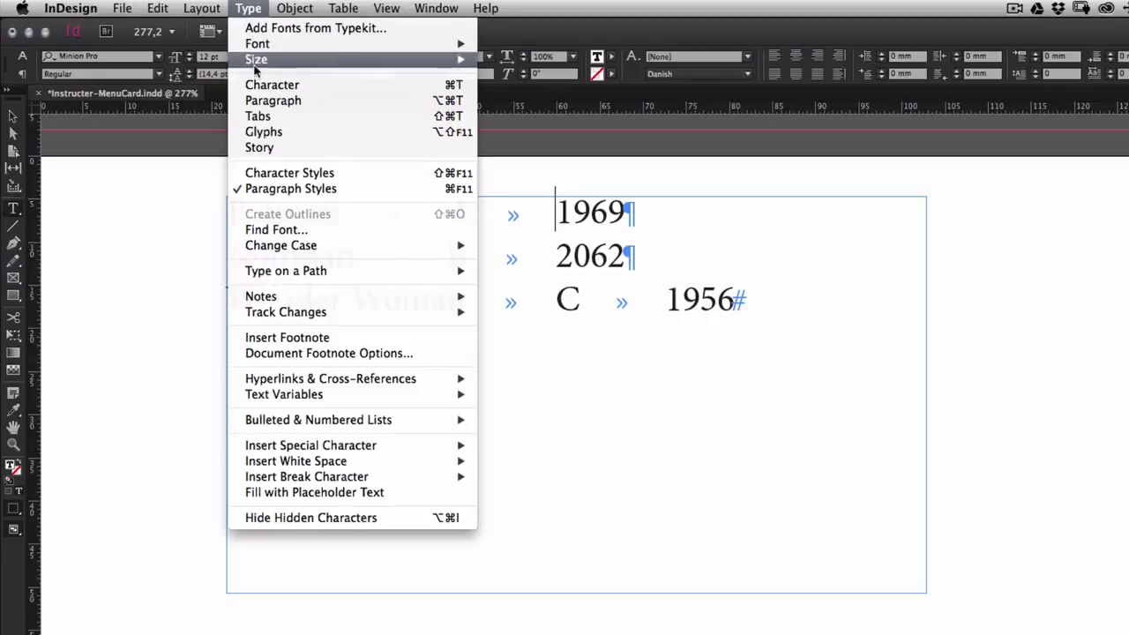
left_click(259, 117)
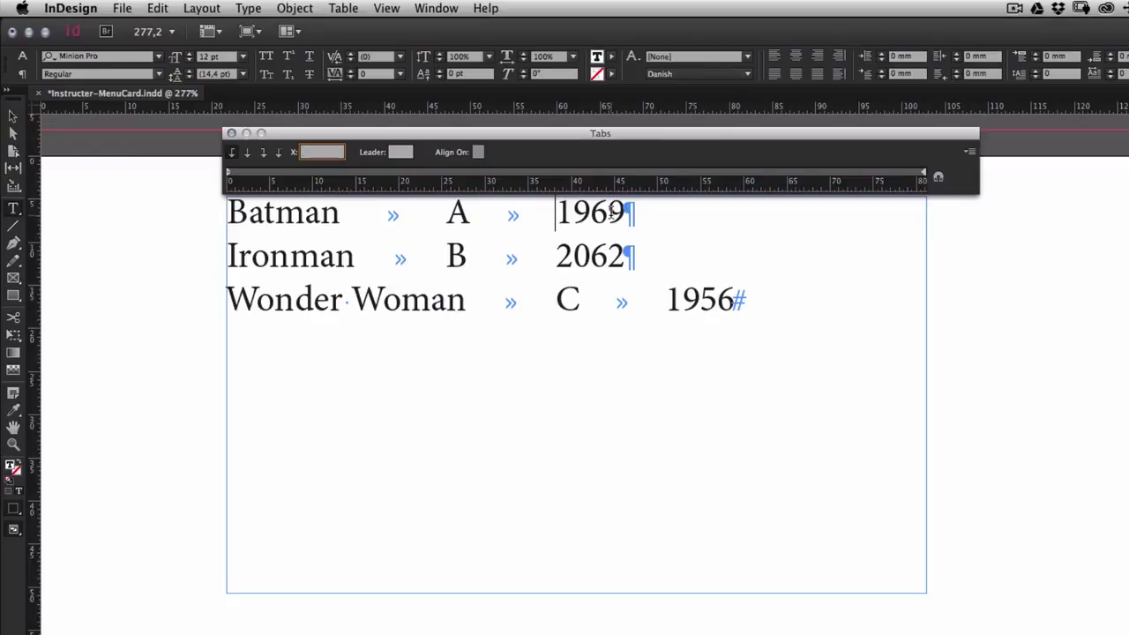
Select the first line of text, then select the whole Batman/Ironman/Wonder Woman frame as an object.
left_click(555, 215)
key("End")
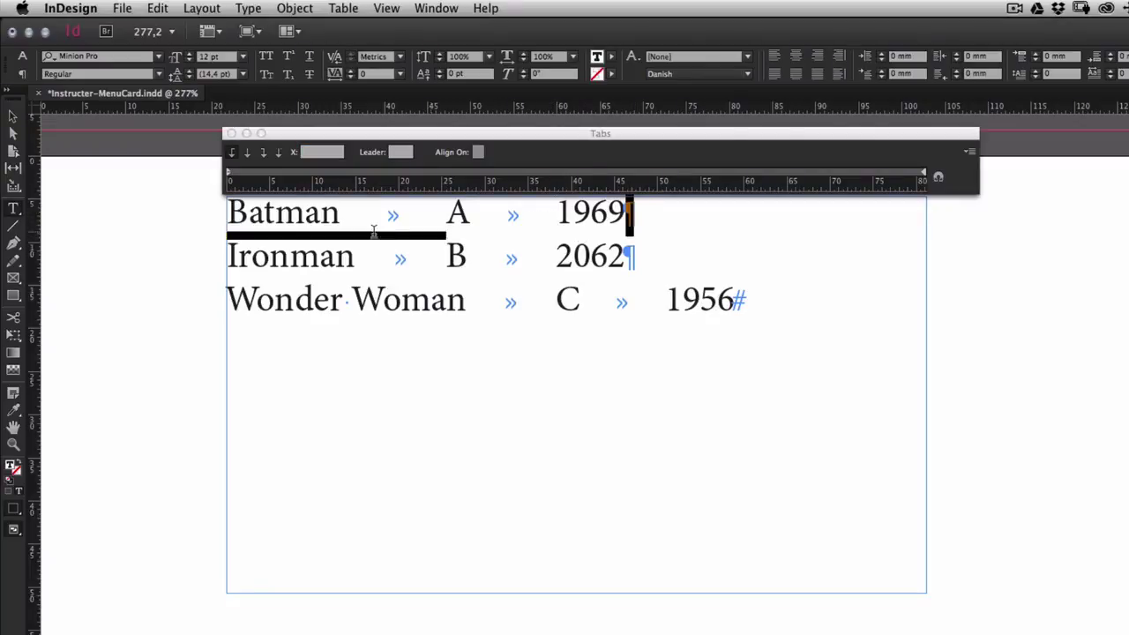
key("shift+Home")
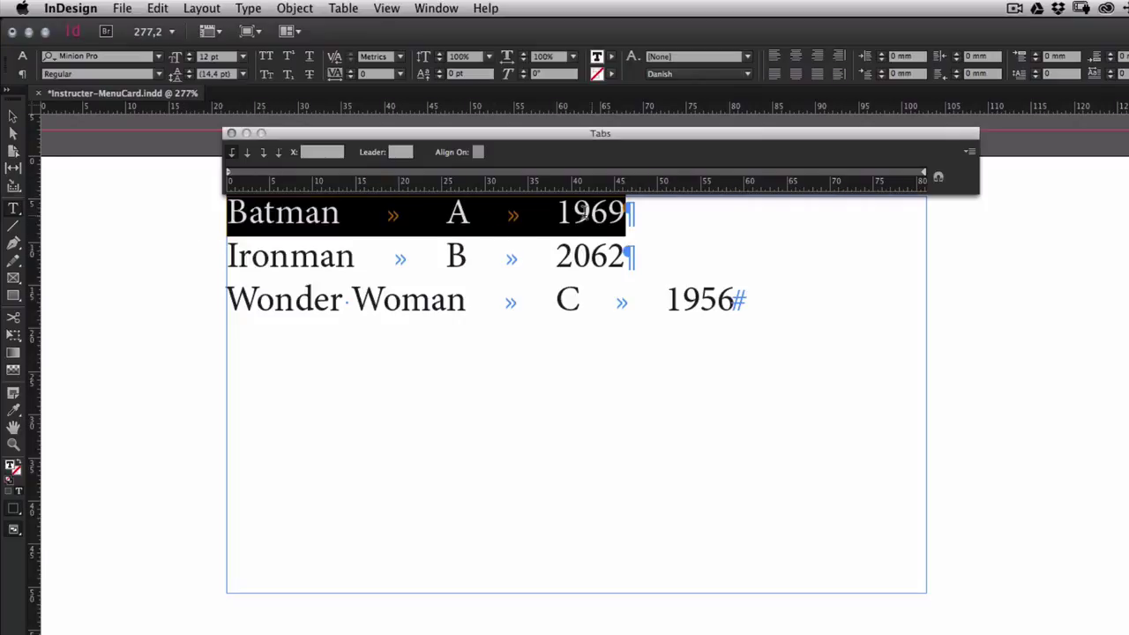
left_click(554, 213)
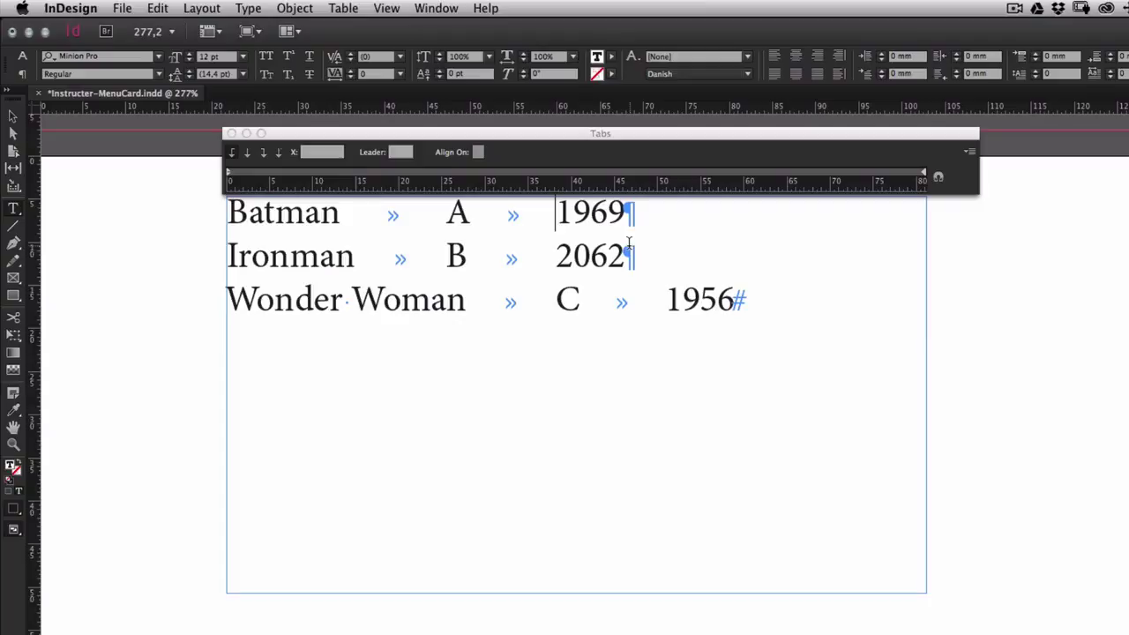
left_click(13, 117)
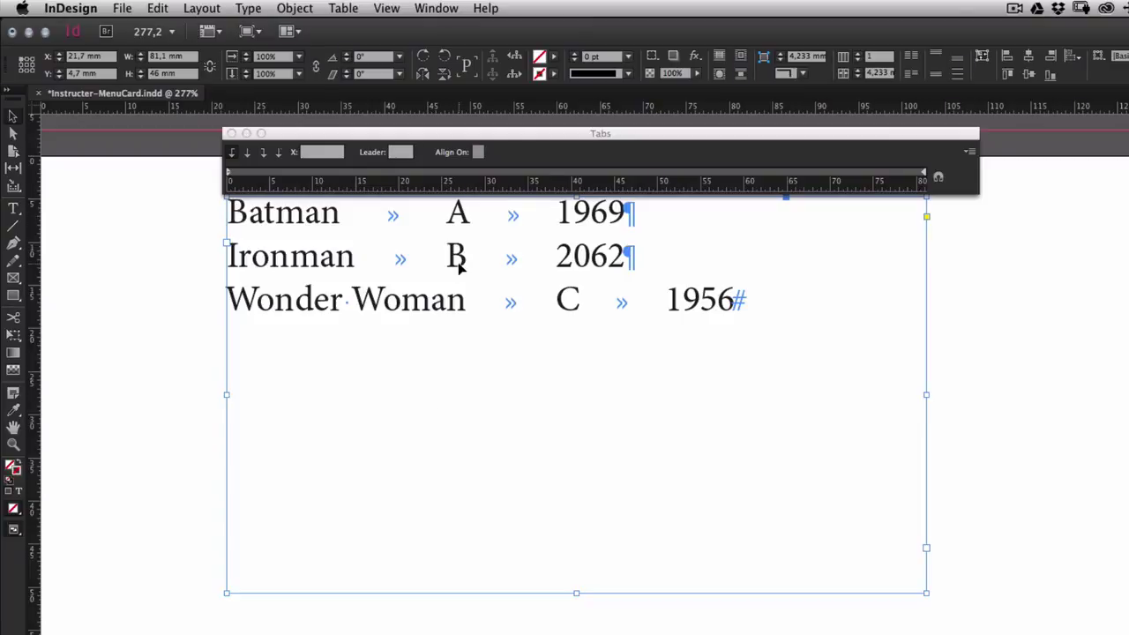
Add a centre-justified tab stop for A, B and C at about 33.9 mm and remove the extra stop.
left_click(232, 157)
left_click(511, 176)
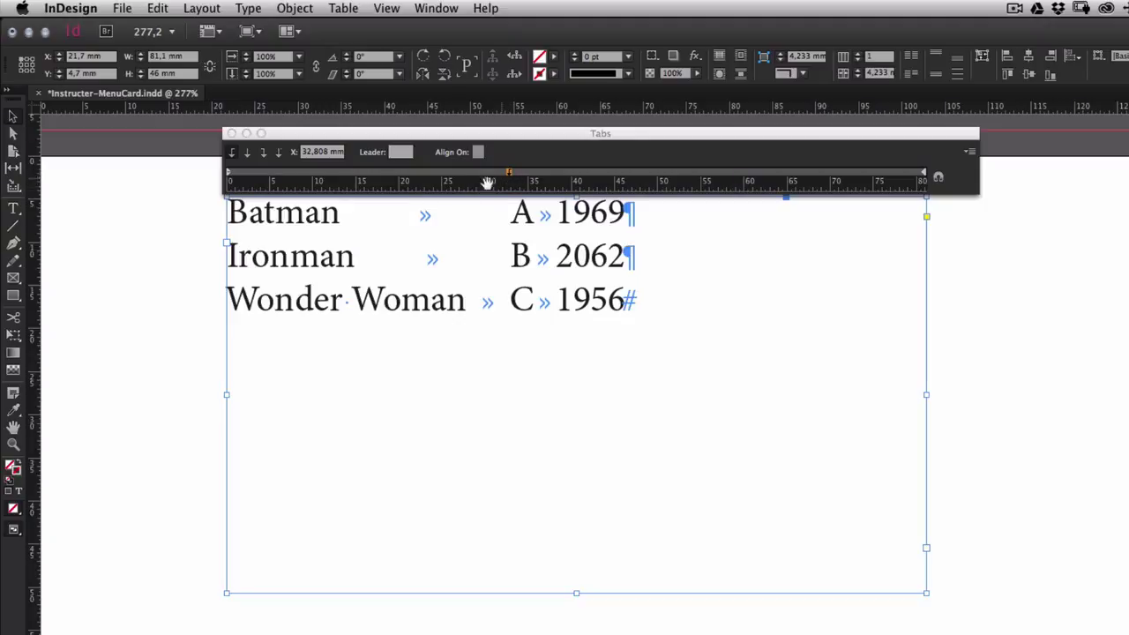
left_click(247, 152)
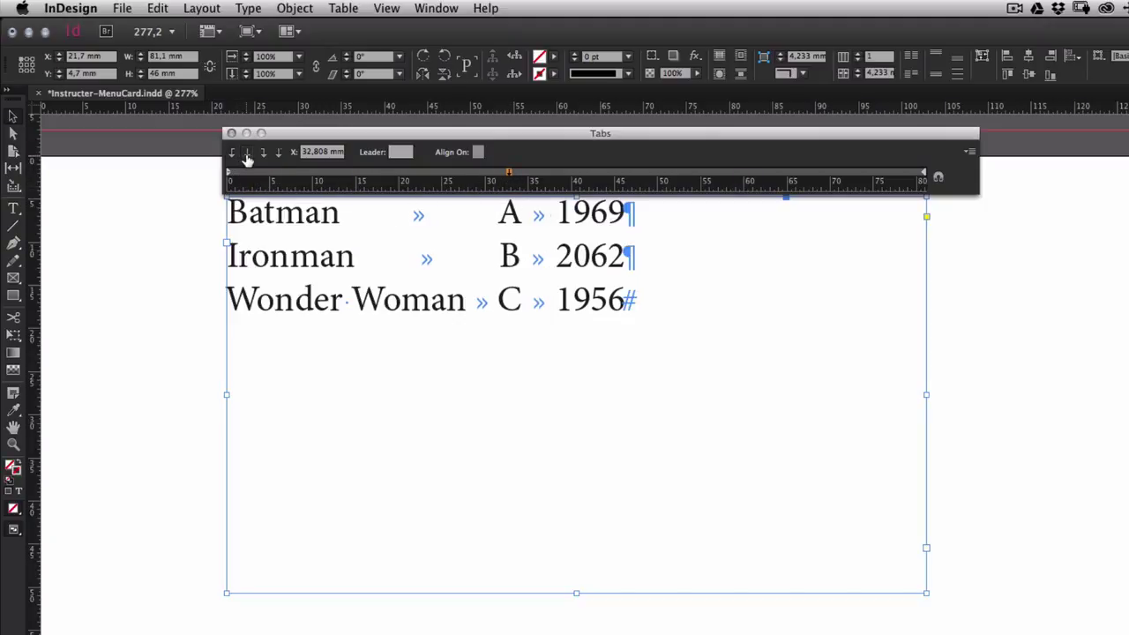
left_click_drag(513, 176, 528, 177)
left_click(537, 176)
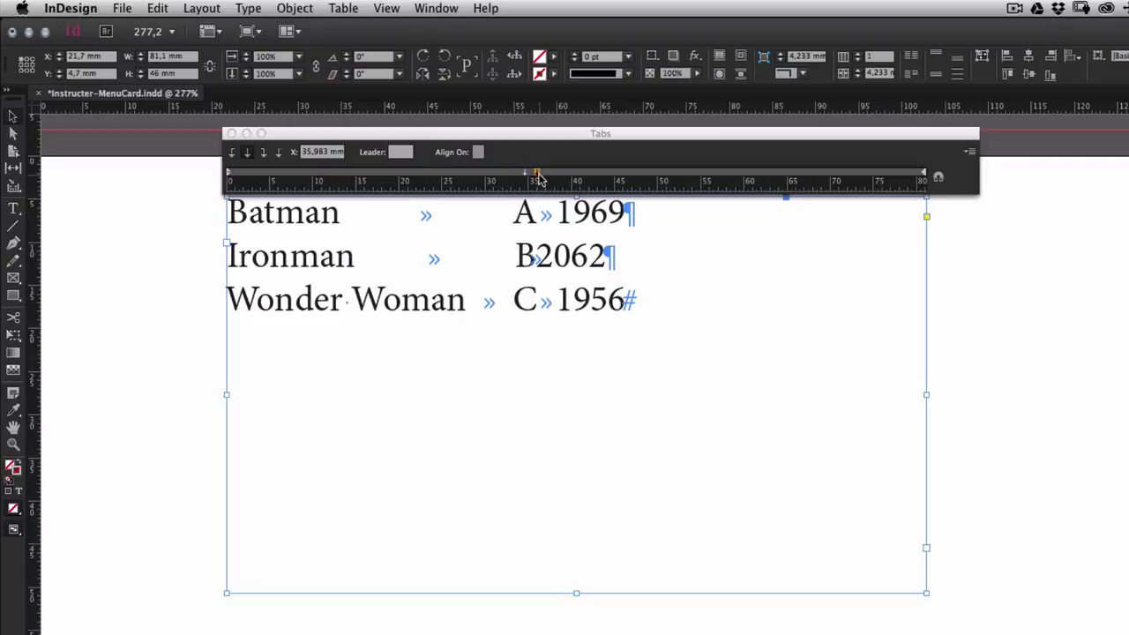
left_click_drag(538, 175, 543, 161)
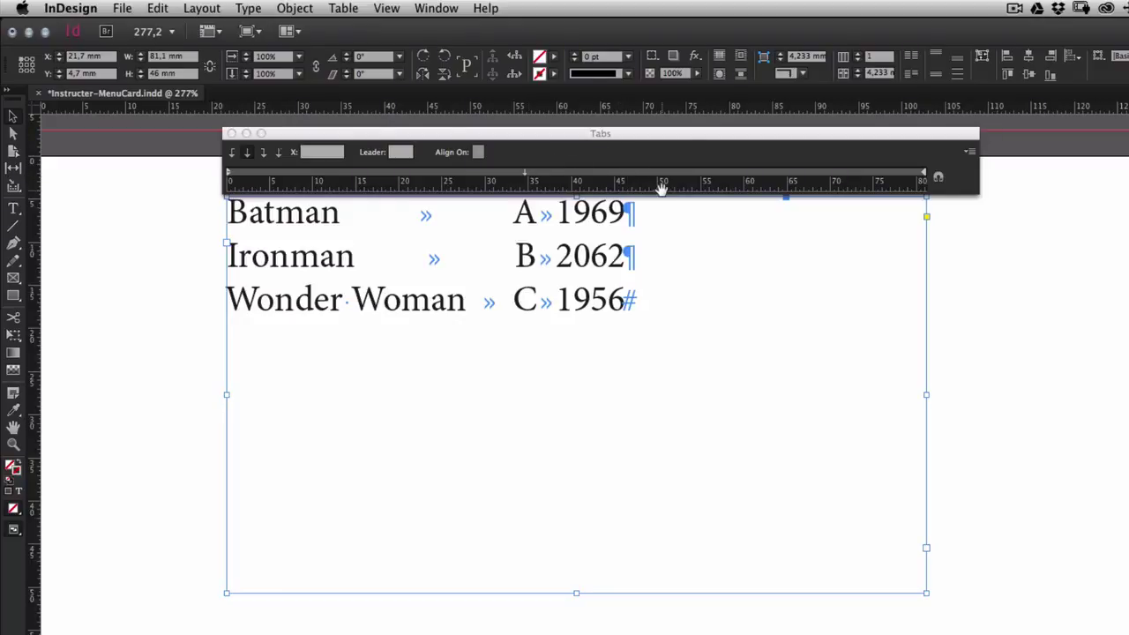
Add a right-justified year tab stop near 60 mm and shift the letter stop to 36,336 mm.
left_click(743, 173)
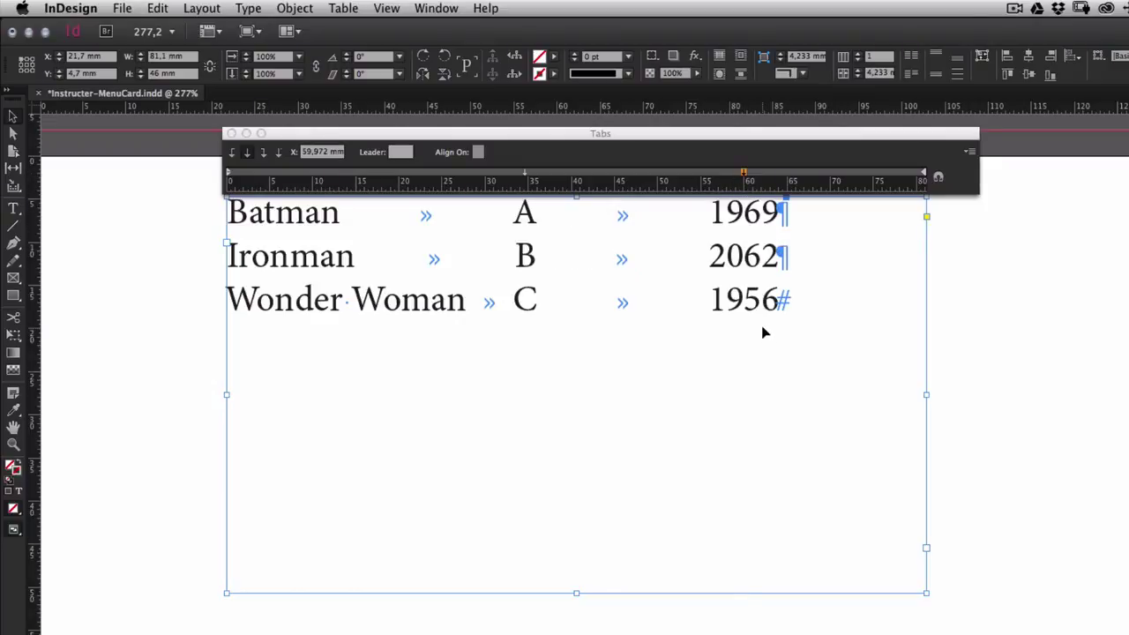
left_click(262, 153)
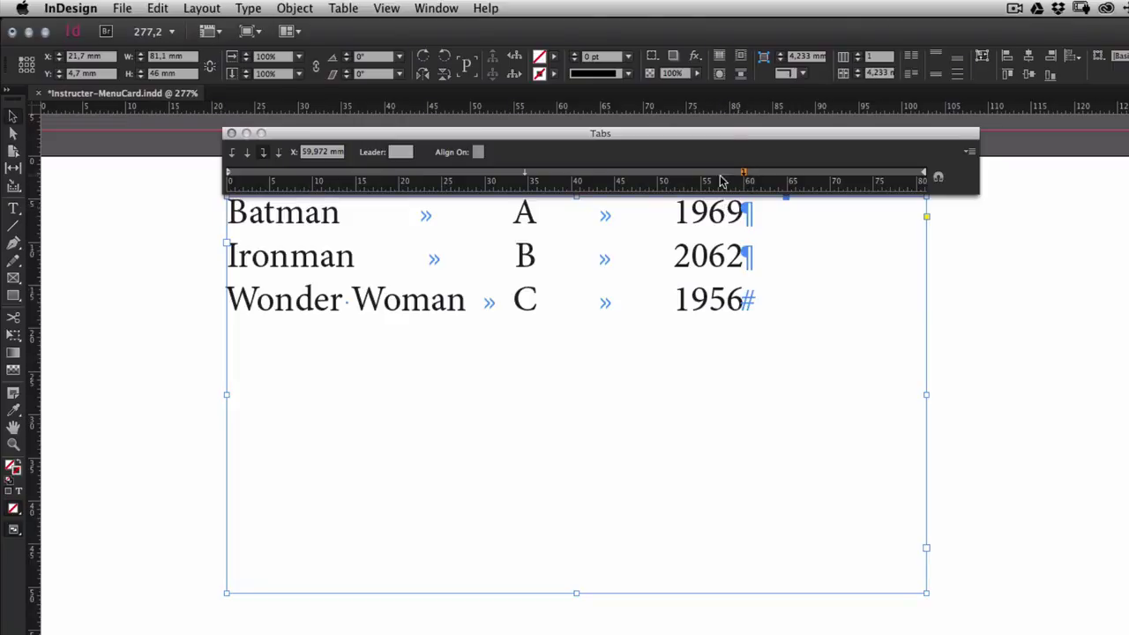
left_click(278, 156)
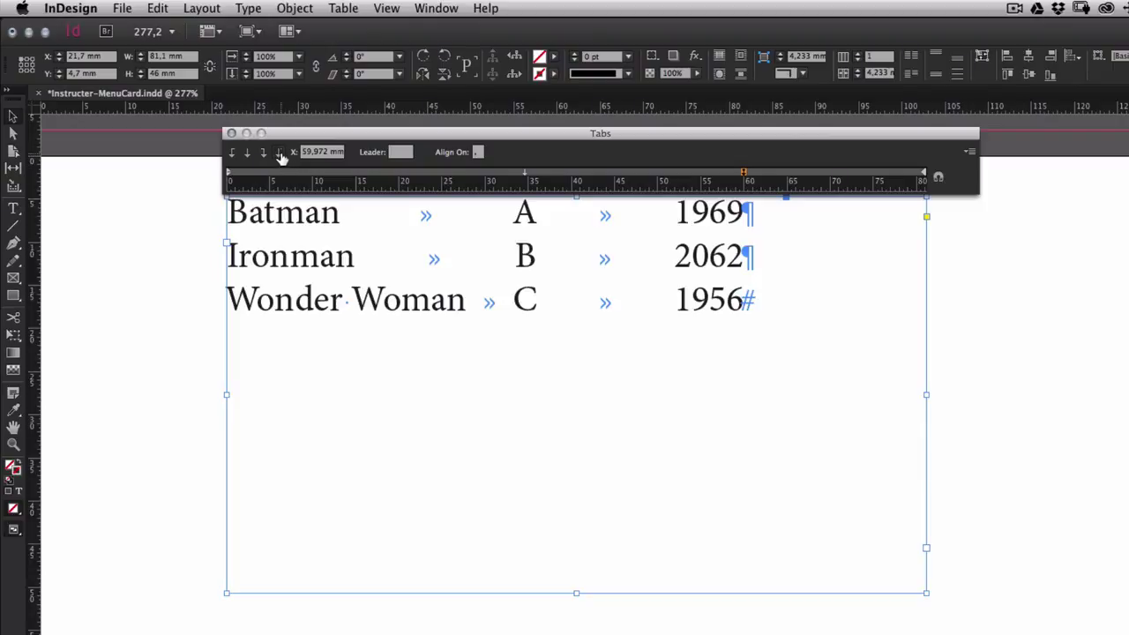
left_click(477, 151)
left_click(404, 155)
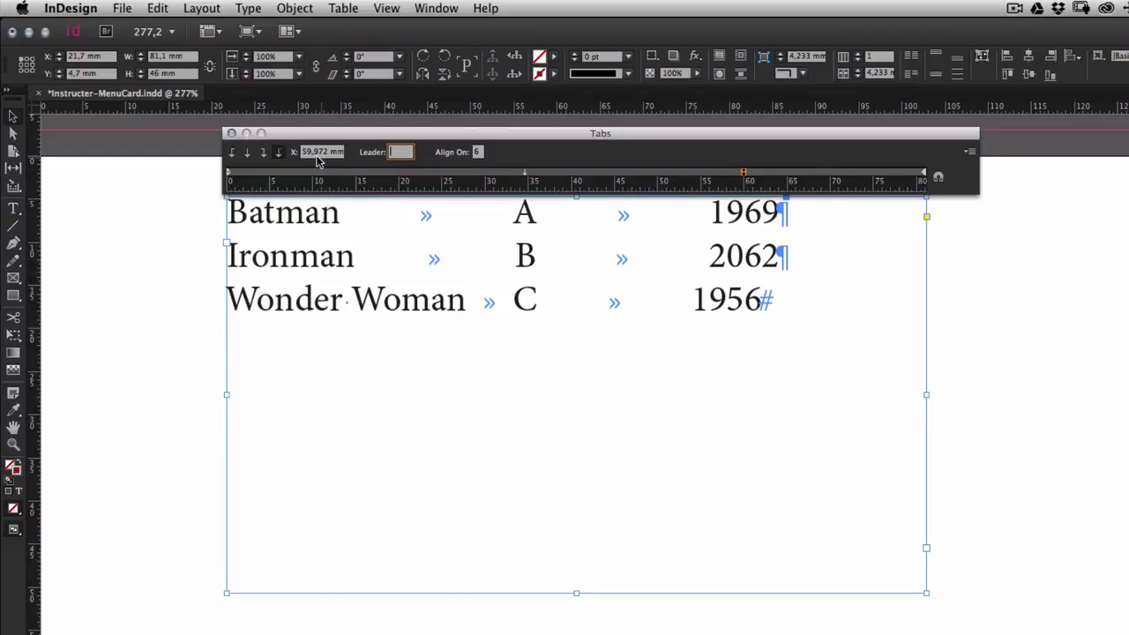
left_click(263, 153)
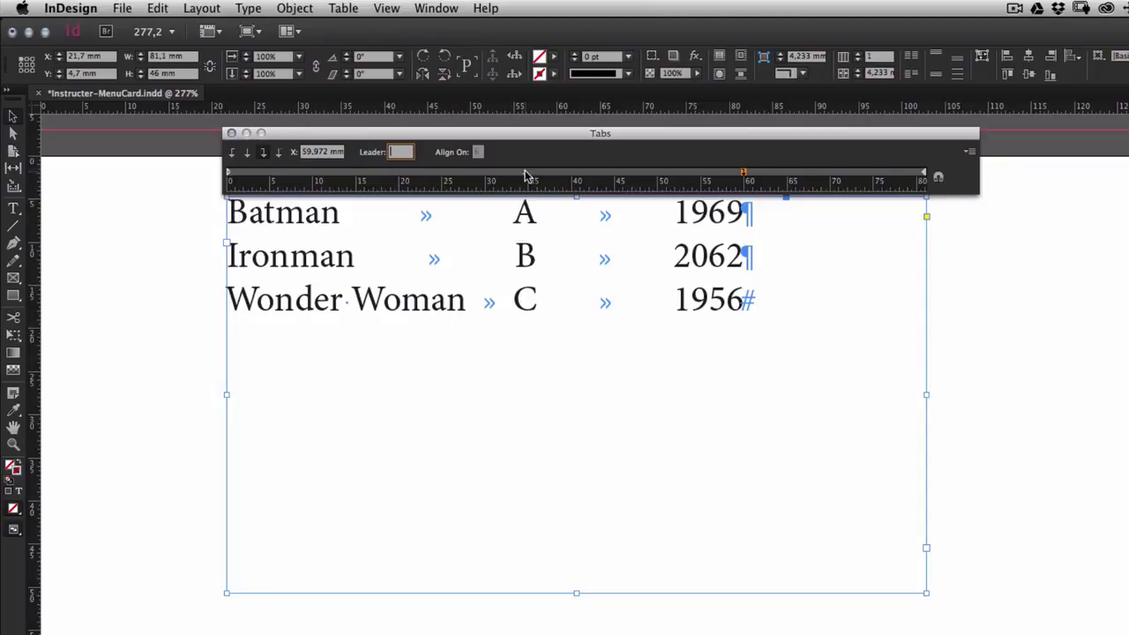
left_click_drag(525, 173, 539, 174)
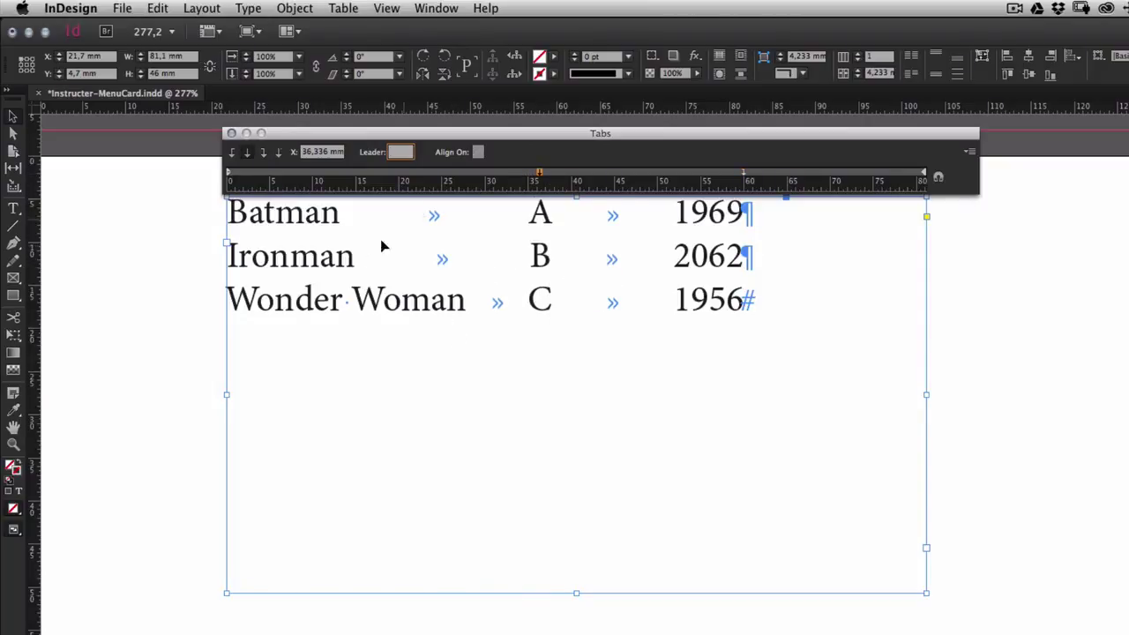
Shift the letter-column tab stop and remove the extra stop so B and C align.
double_click(543, 255)
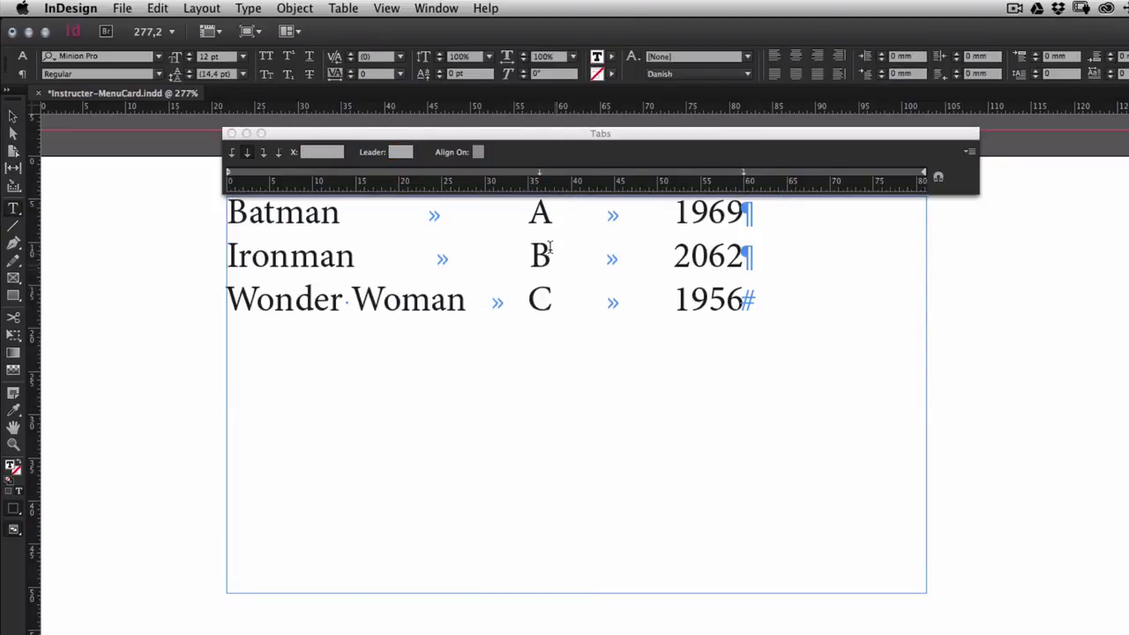
left_click_drag(539, 173, 504, 174)
left_click_drag(746, 301, 215, 256)
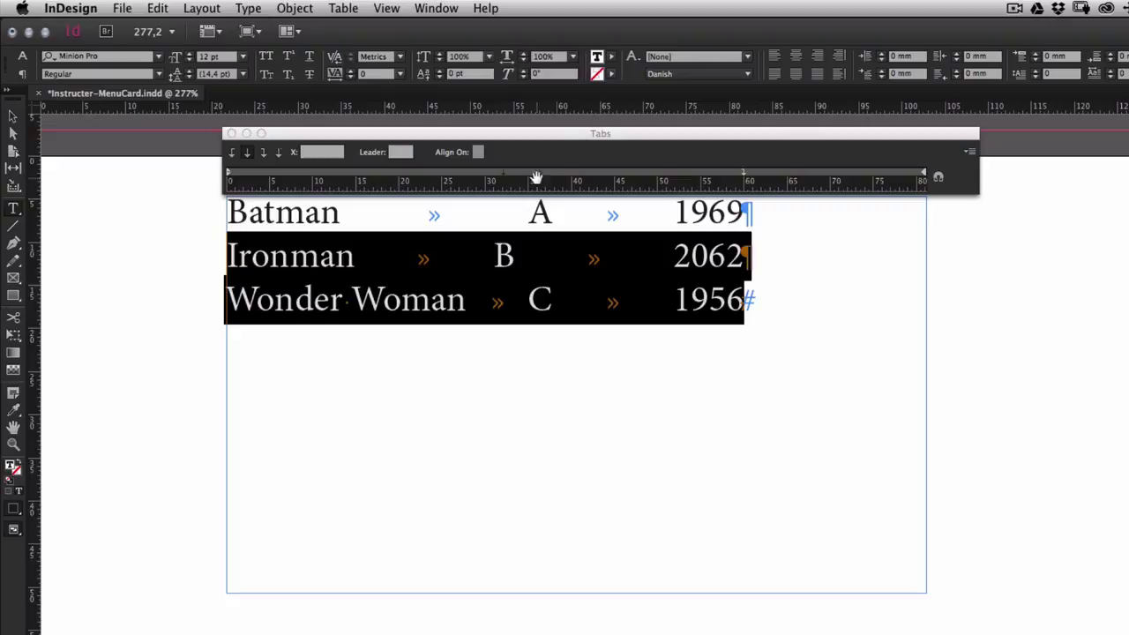
left_click_drag(542, 178, 555, 156)
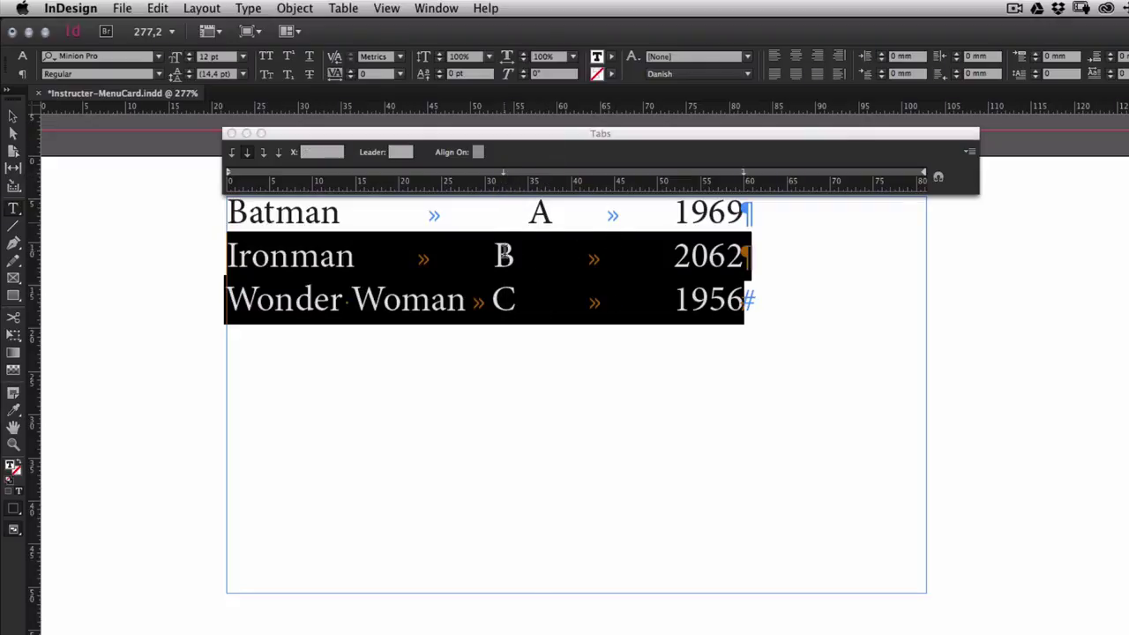
left_click(705, 260)
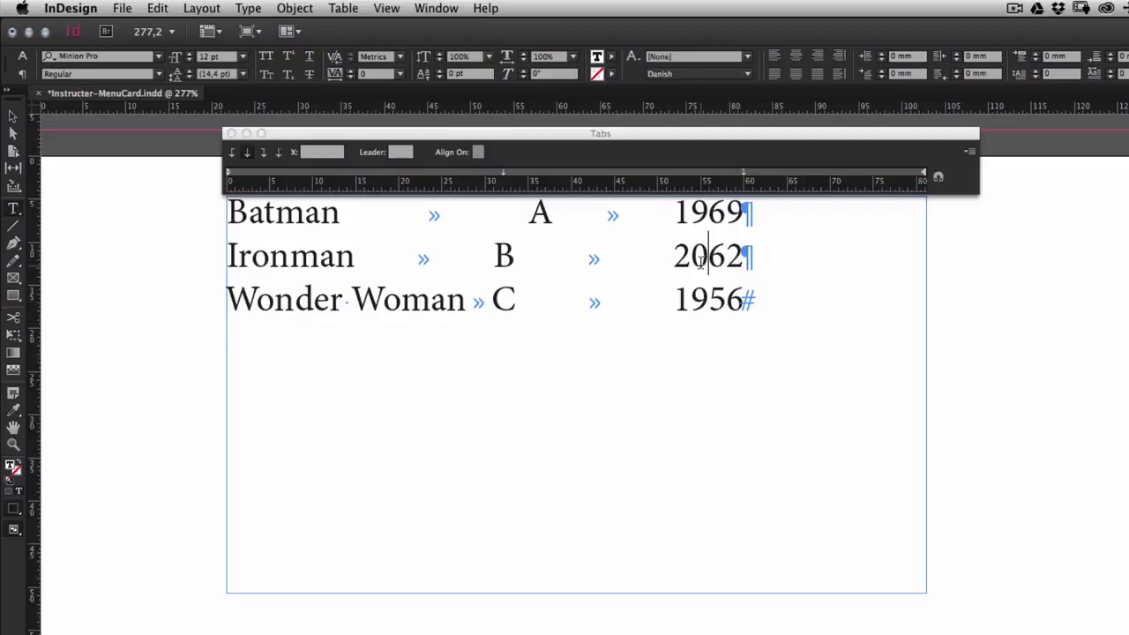
Select all three lines, set the letter tab stop at about 38.8 mm, and select the frame.
left_click_drag(757, 300, 189, 214)
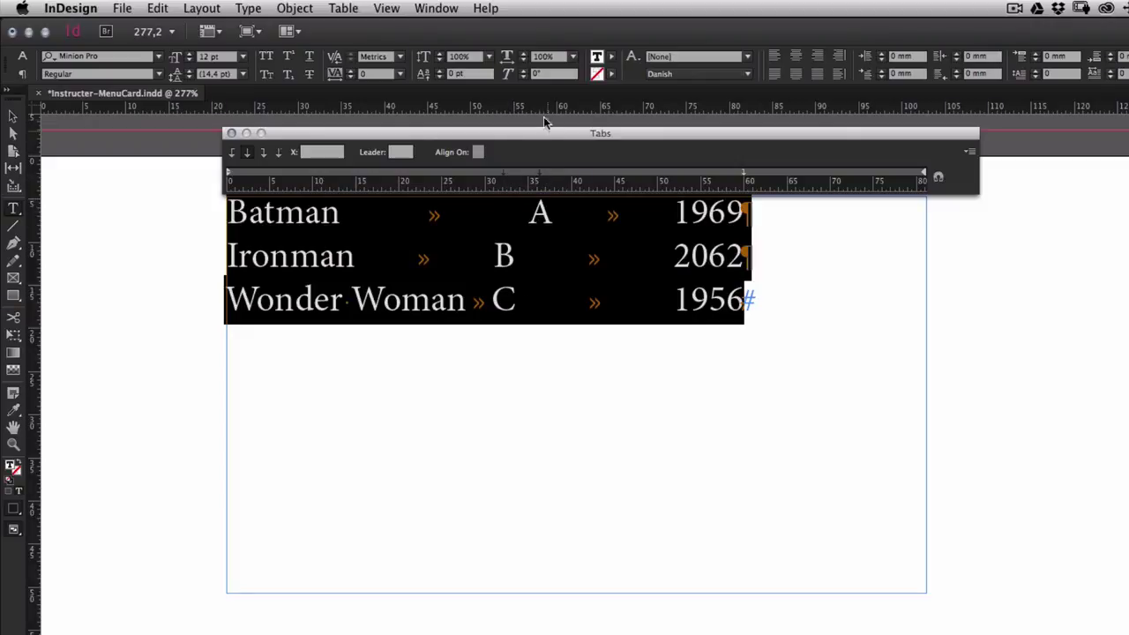
left_click(540, 176)
left_click_drag(540, 175, 504, 176)
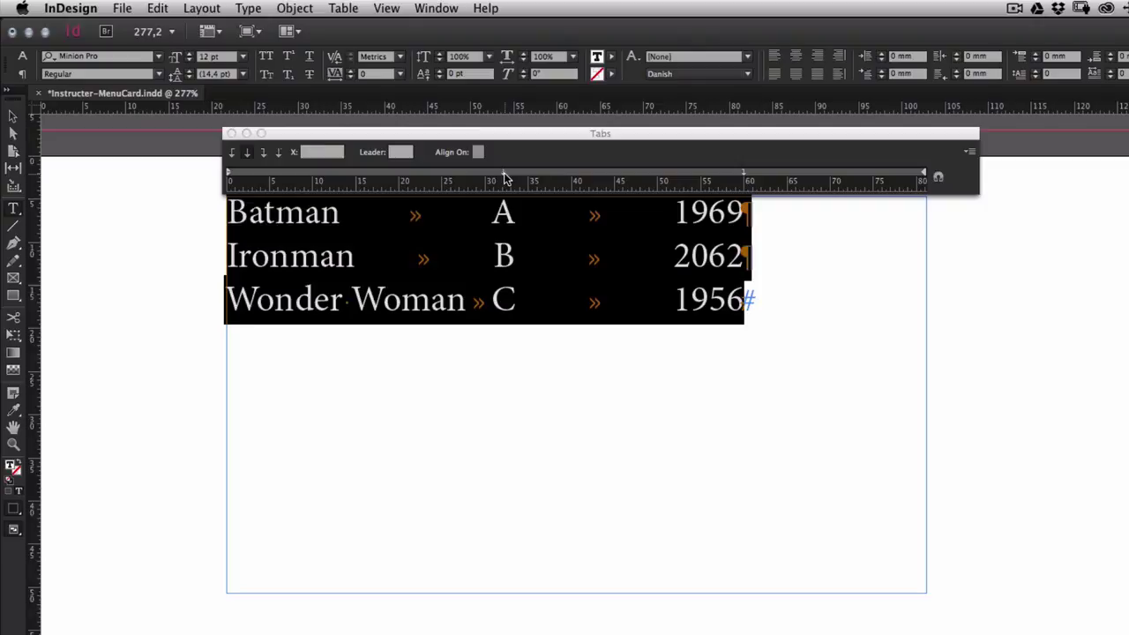
left_click(561, 175)
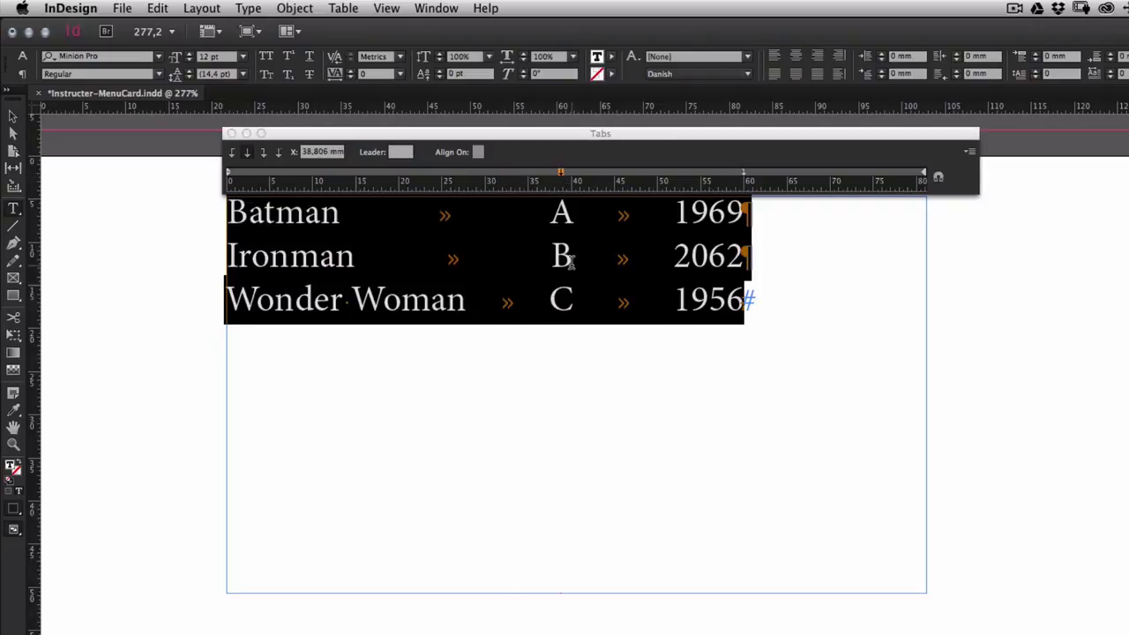
left_click(552, 258)
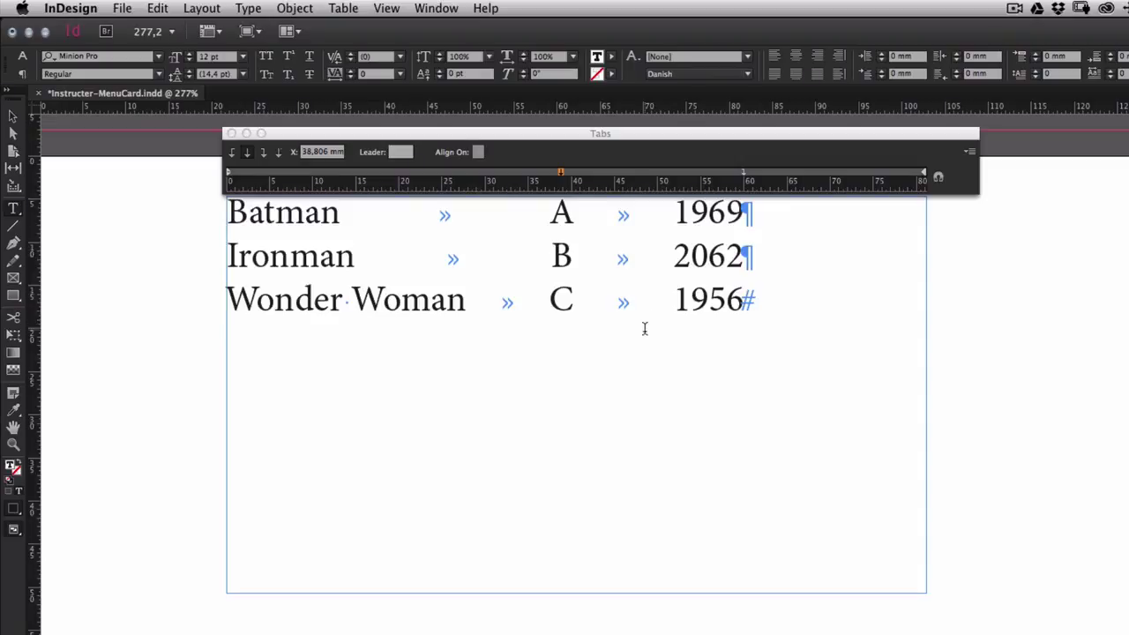
left_click_drag(756, 300, 226, 256)
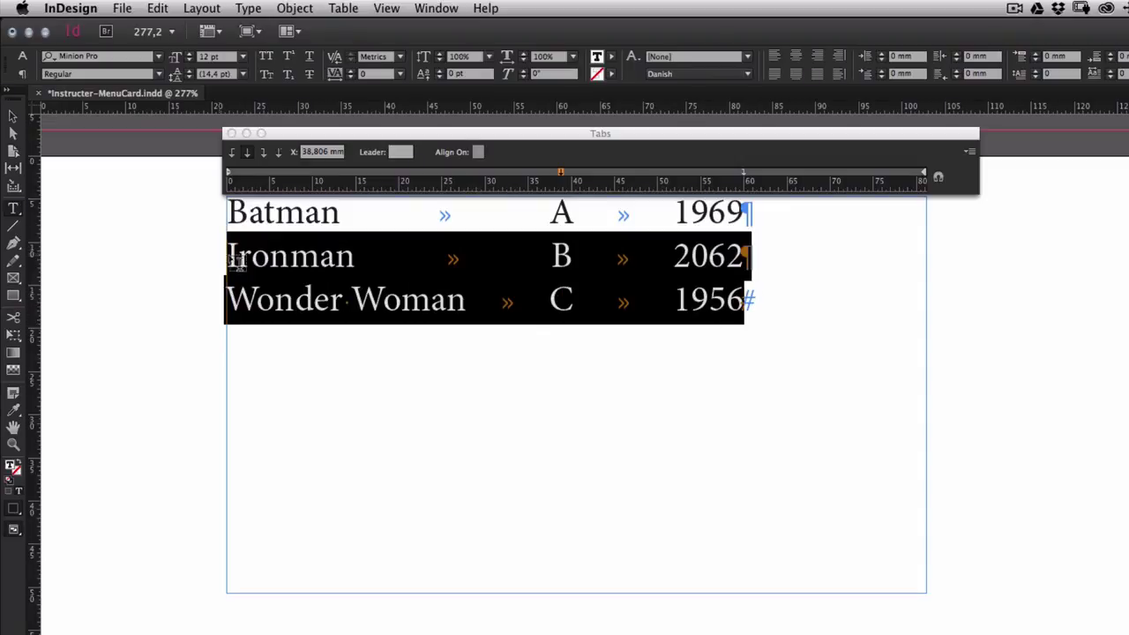
left_click(351, 300)
left_click(18, 116)
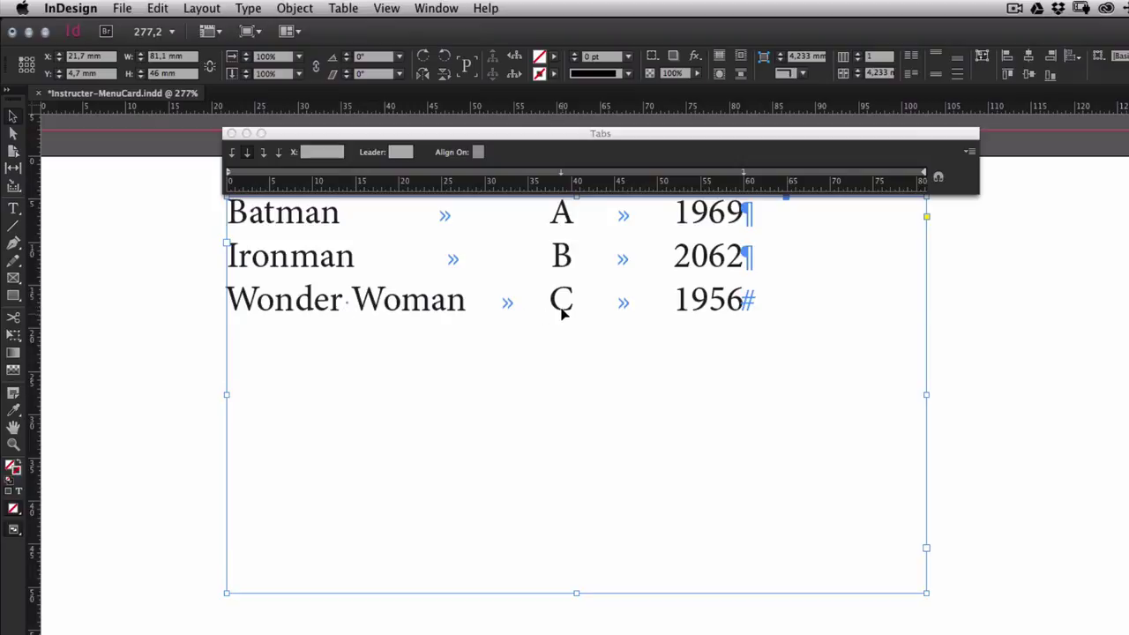
Give the 38.8 mm letter tab stop a '.' dot leader.
left_click(561, 173)
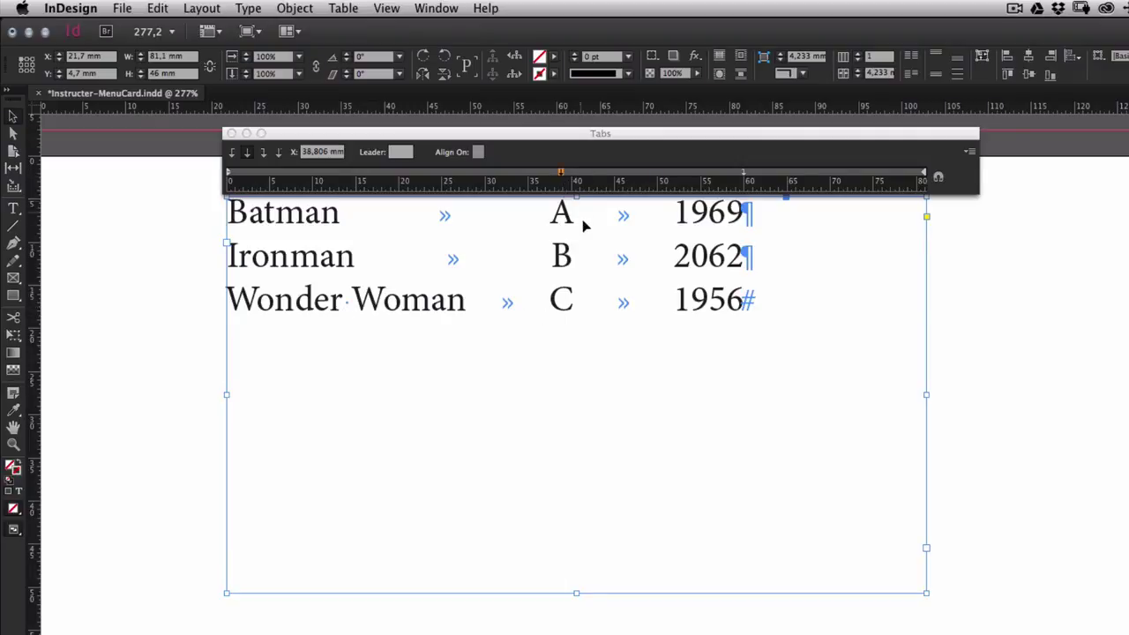
left_click(401, 152)
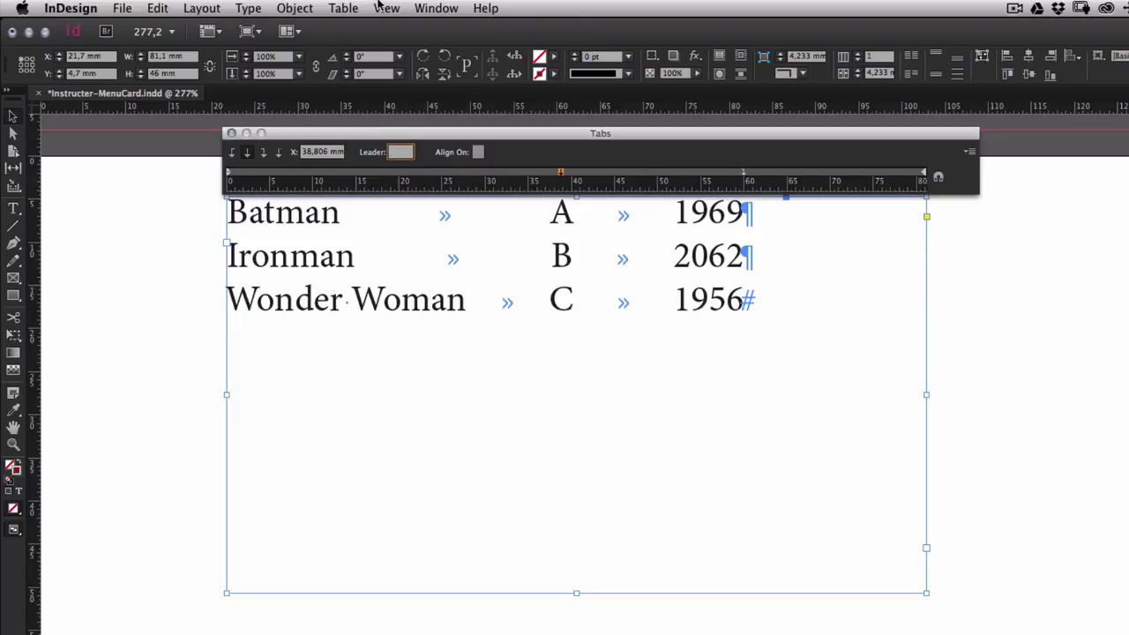
left_click(333, 153)
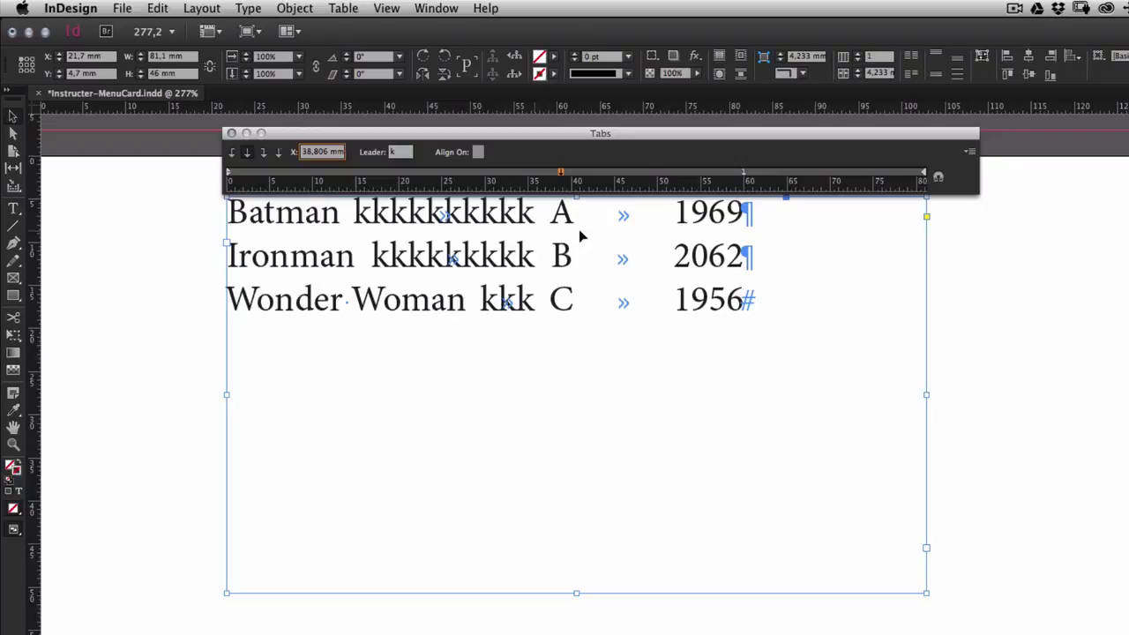
left_click(399, 151)
type(".")
left_click(331, 153)
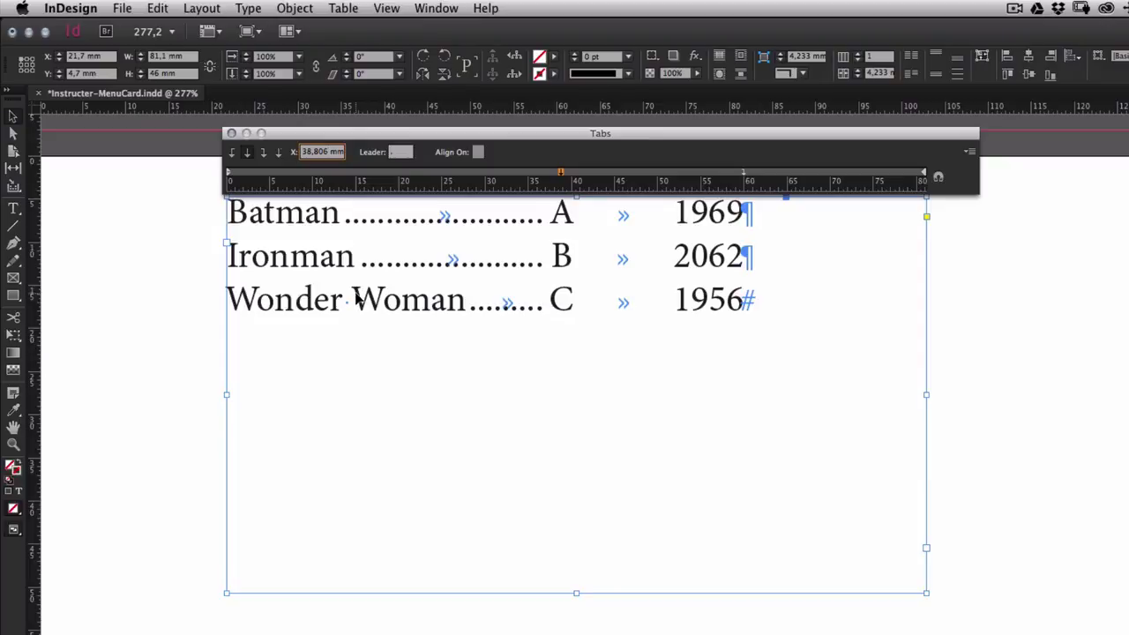
Give the 60 mm year tab stop a '.' dot leader after trying underscore leaders.
left_click(743, 175)
left_click(399, 153)
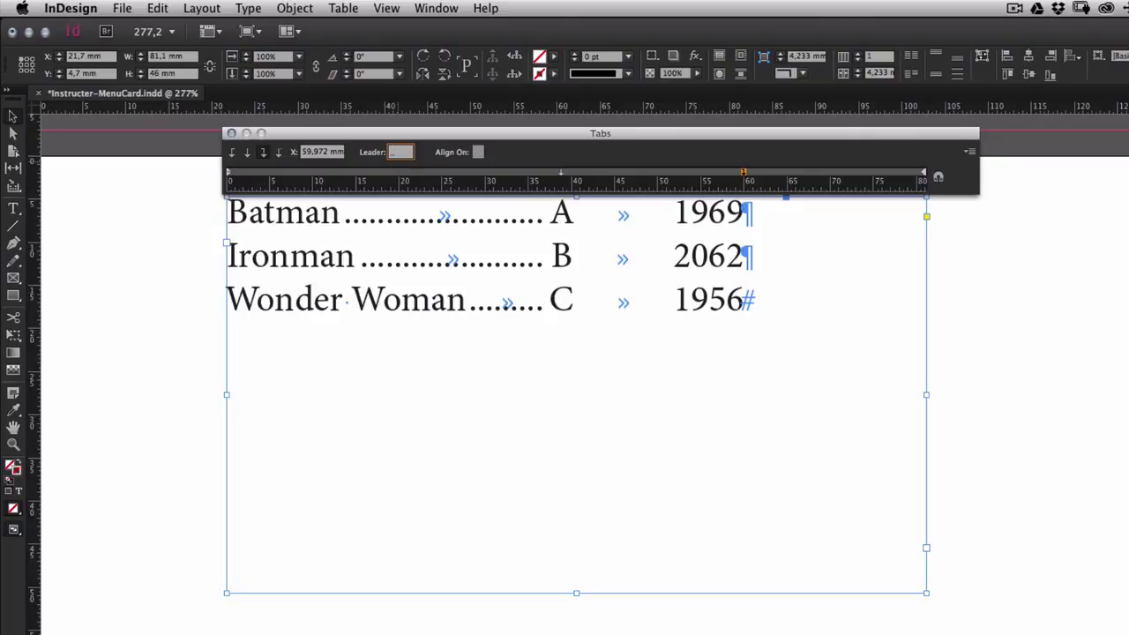
type("_")
left_click(322, 153)
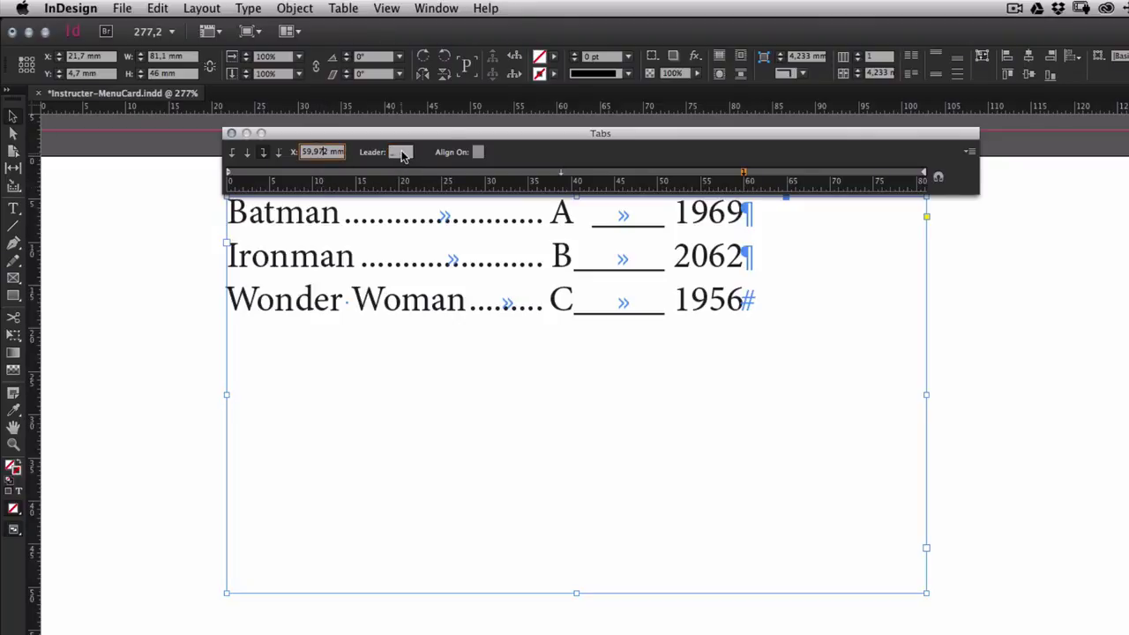
left_click(402, 153)
type("_")
left_click(325, 152)
left_click(399, 153)
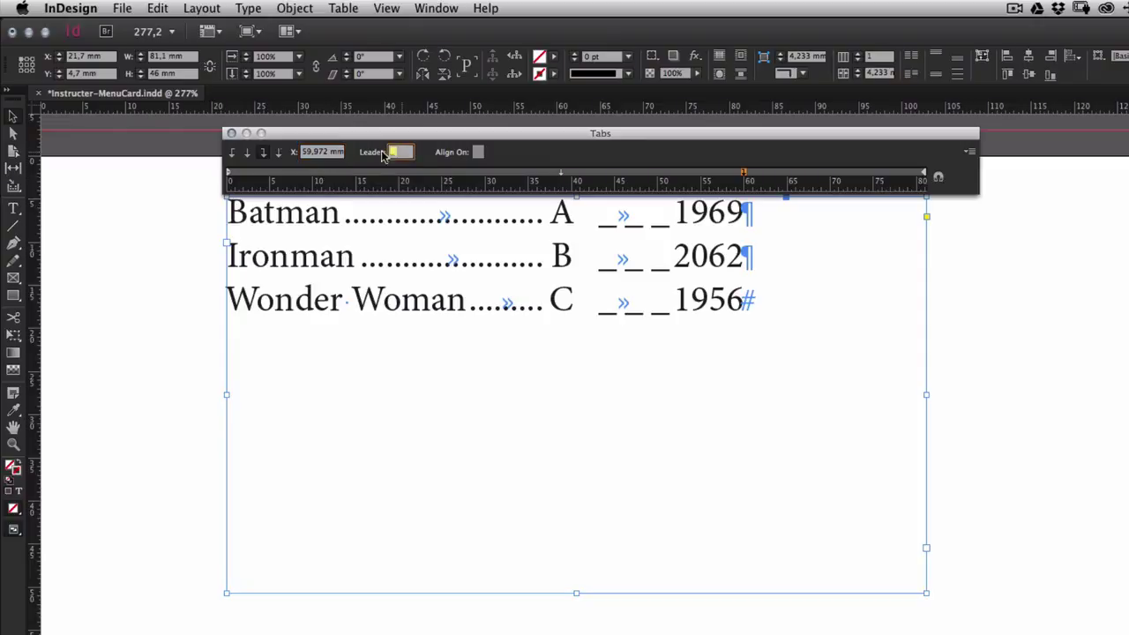
type(".")
left_click(322, 151)
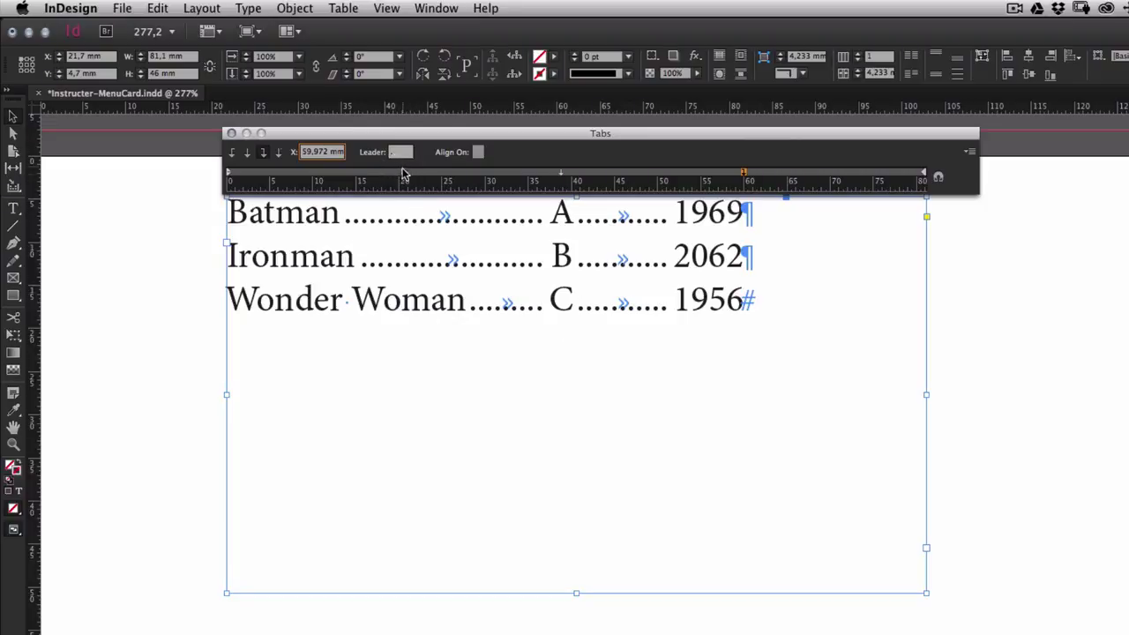
Reposition the practice text frame, narrow it to about 71 mm, and snap the tab ruler above it.
left_click_drag(644, 133, 642, 124)
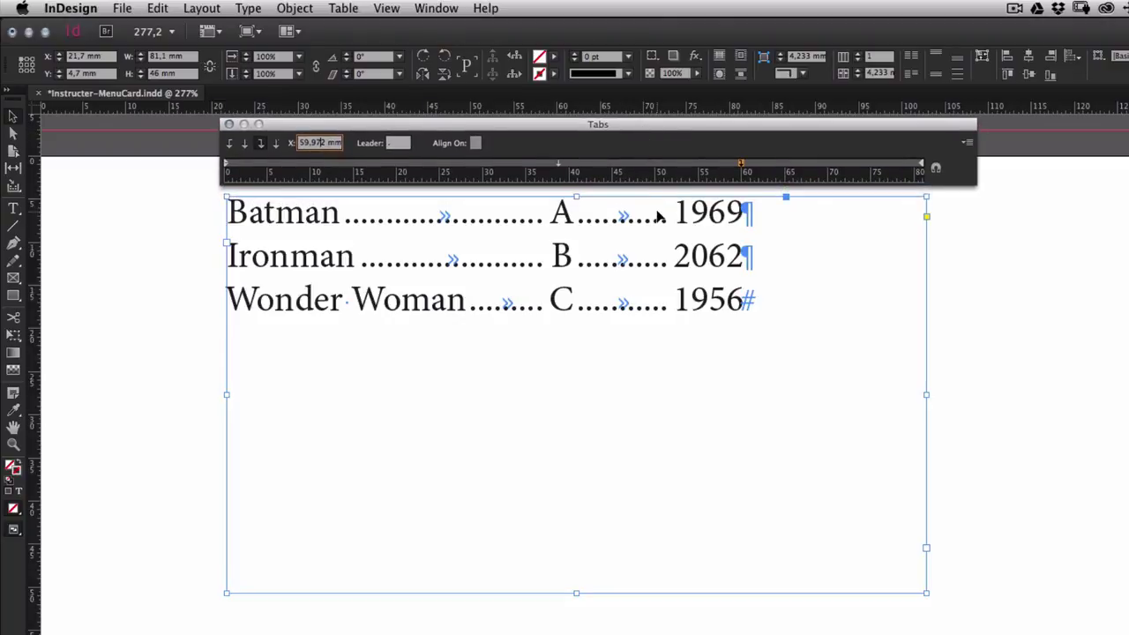
left_click_drag(381, 297, 569, 378)
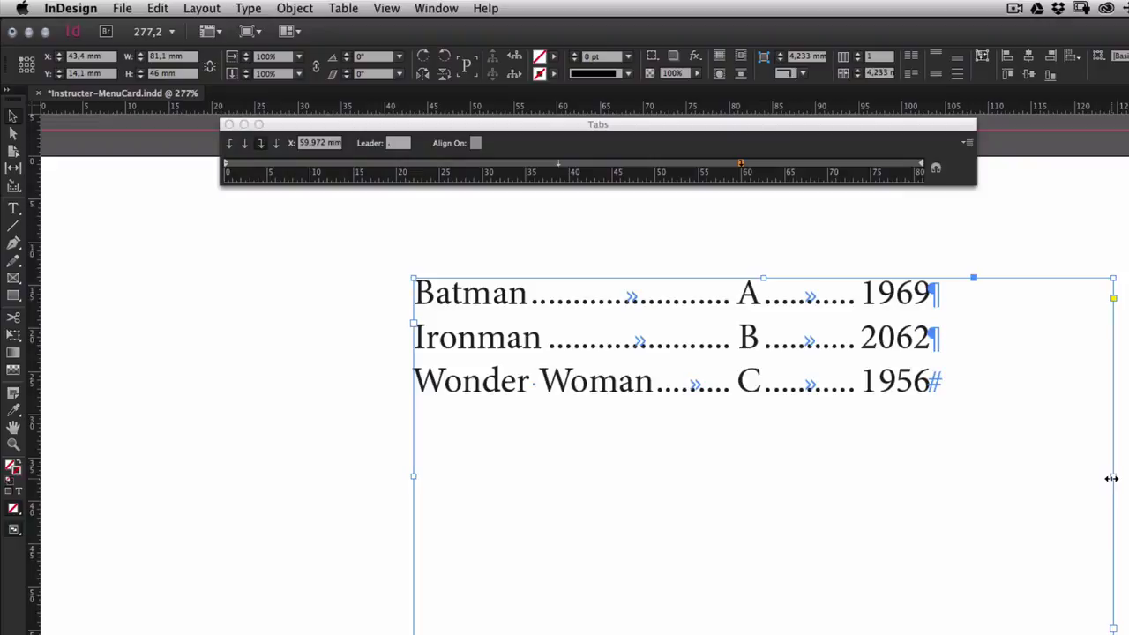
left_click_drag(1113, 476, 1026, 476)
left_click_drag(896, 363, 918, 335)
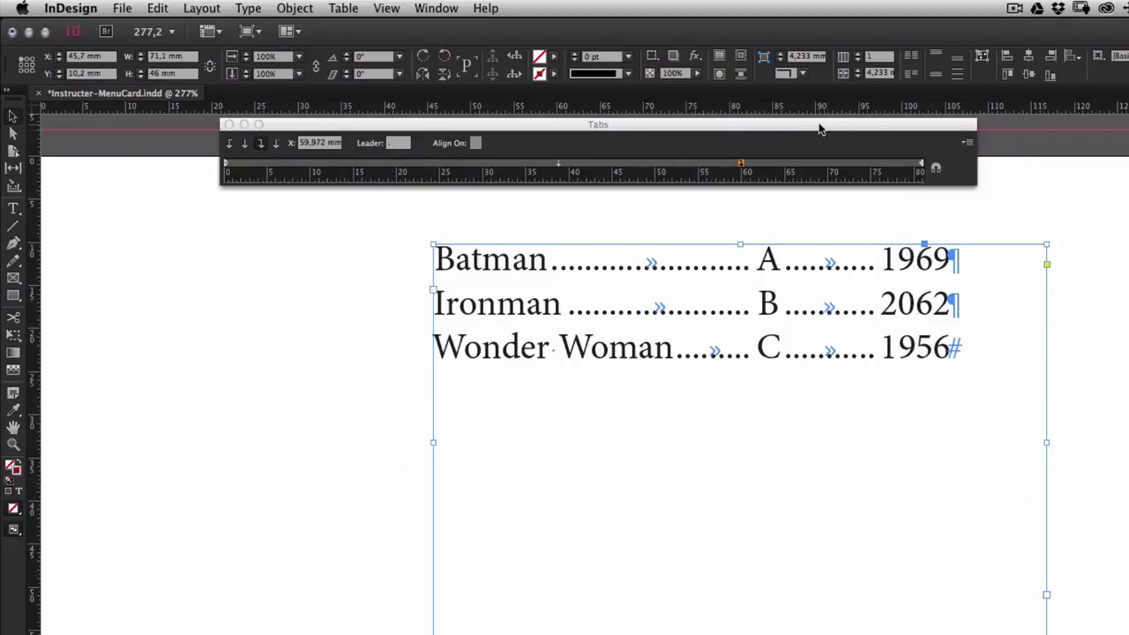
left_click_drag(818, 129, 876, 172)
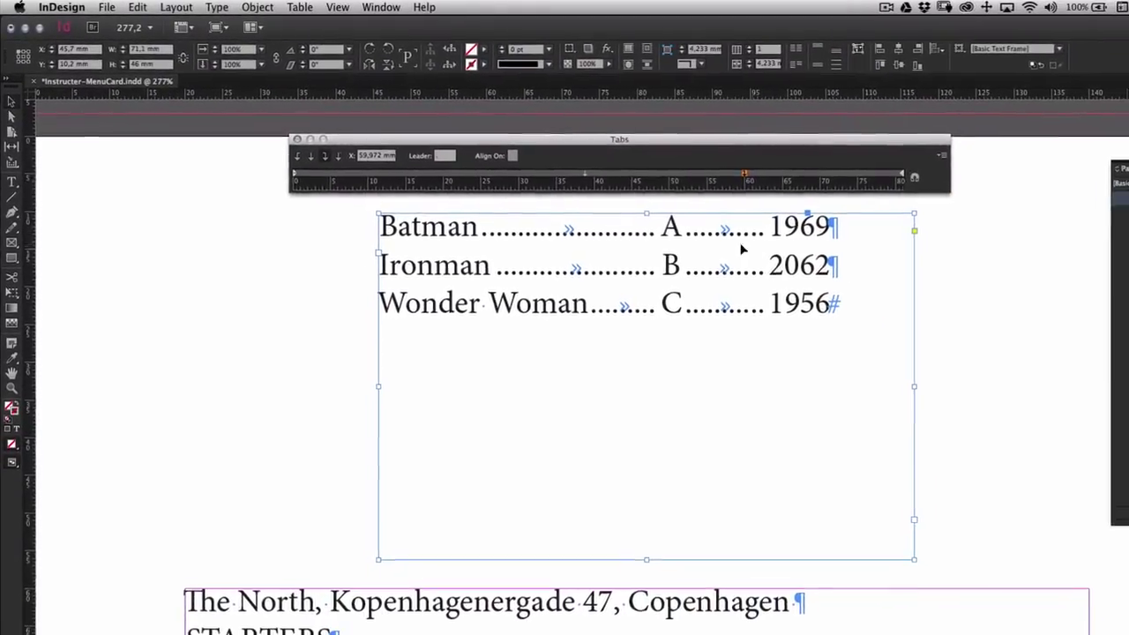
left_click(896, 174)
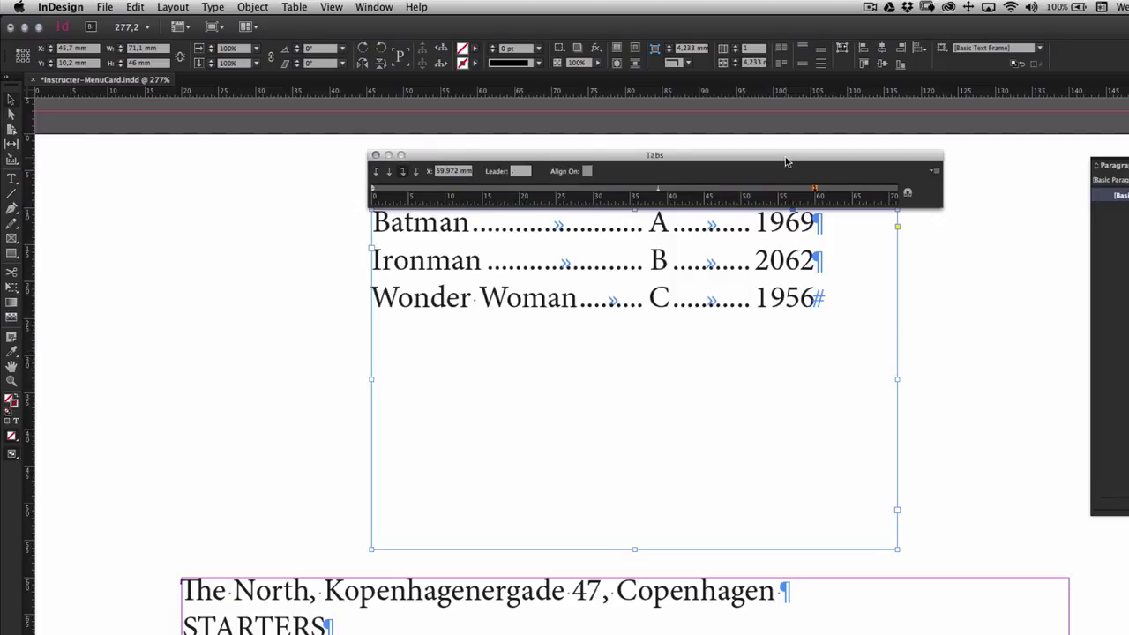
left_click_drag(787, 161, 563, 150)
Pan the page and realign the tab ruler with the frame's left edge.
left_click(12, 365)
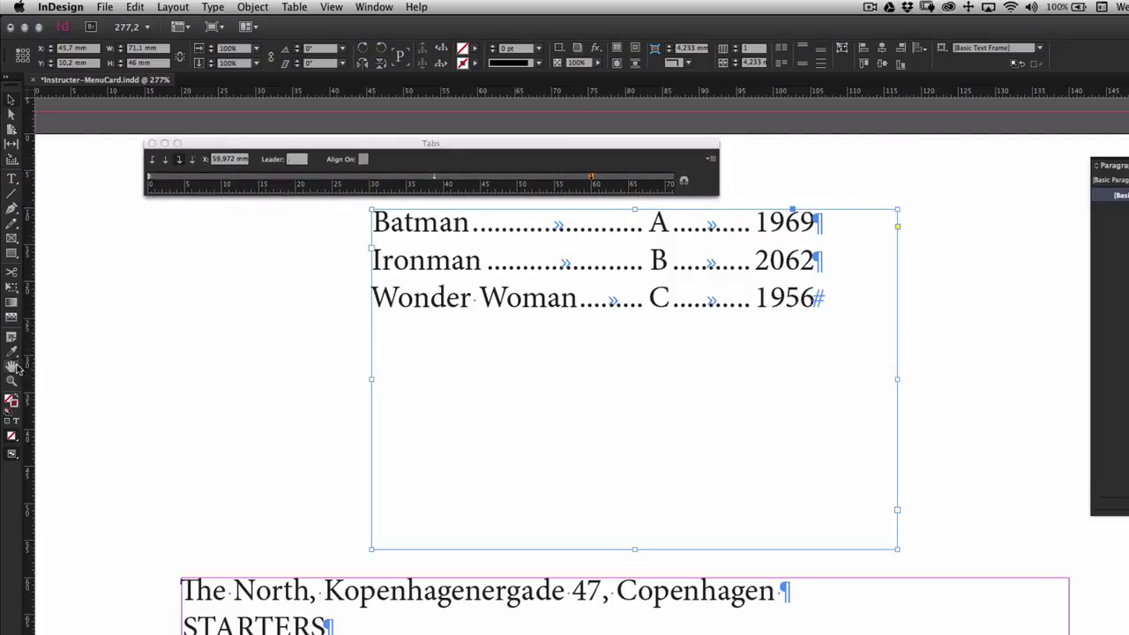
left_click_drag(286, 411, 262, 353)
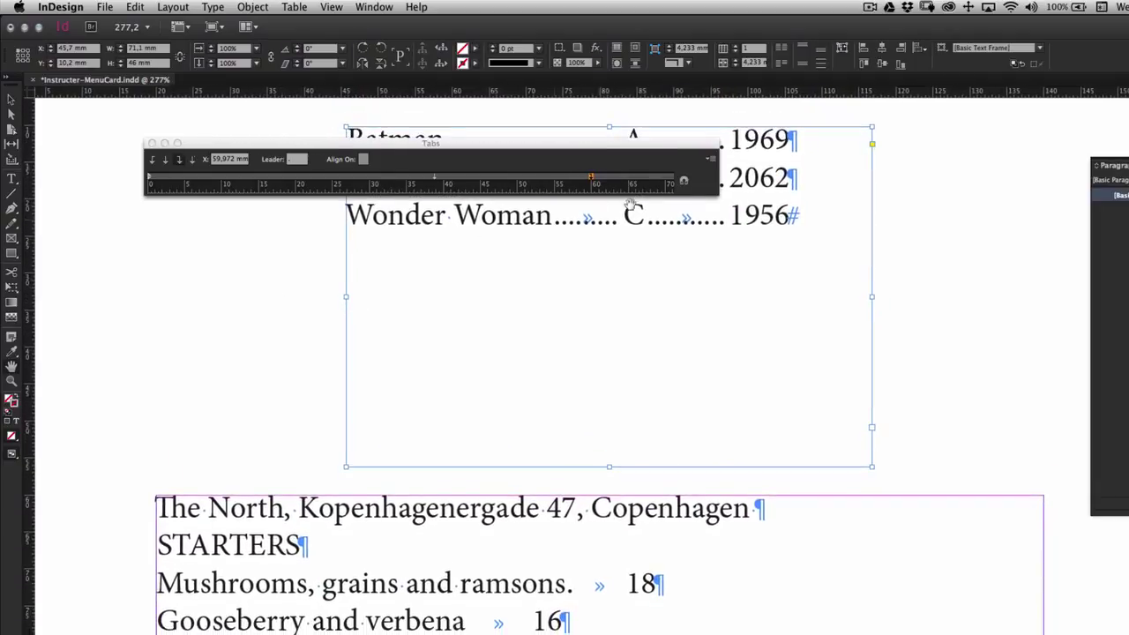
left_click(683, 183)
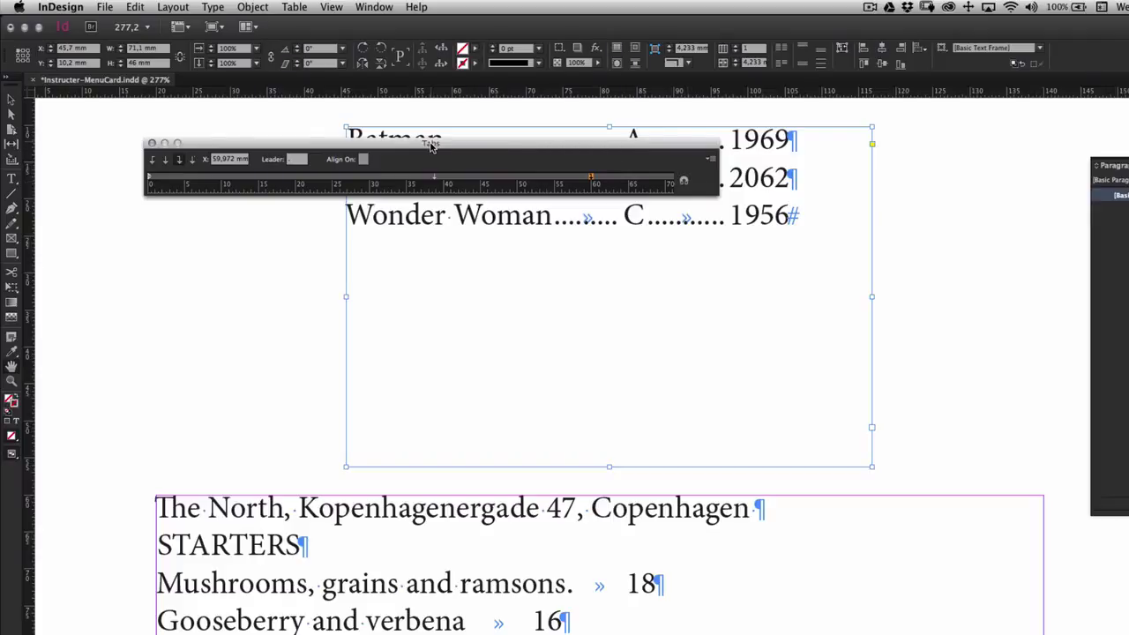
left_click_drag(422, 147, 510, 141)
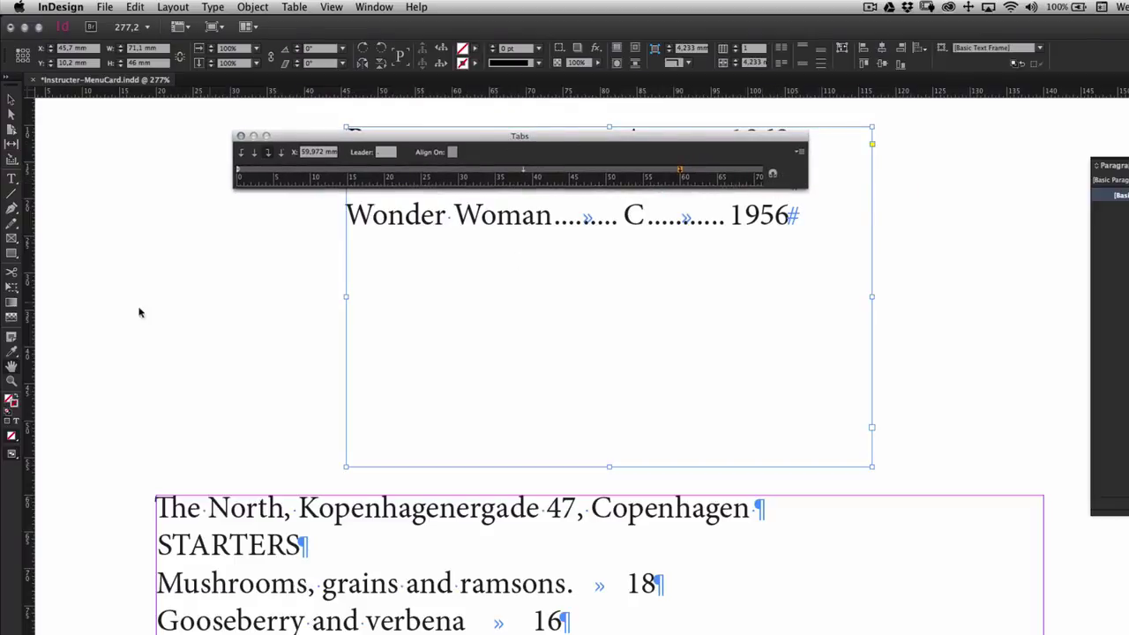
left_click_drag(285, 257, 281, 328)
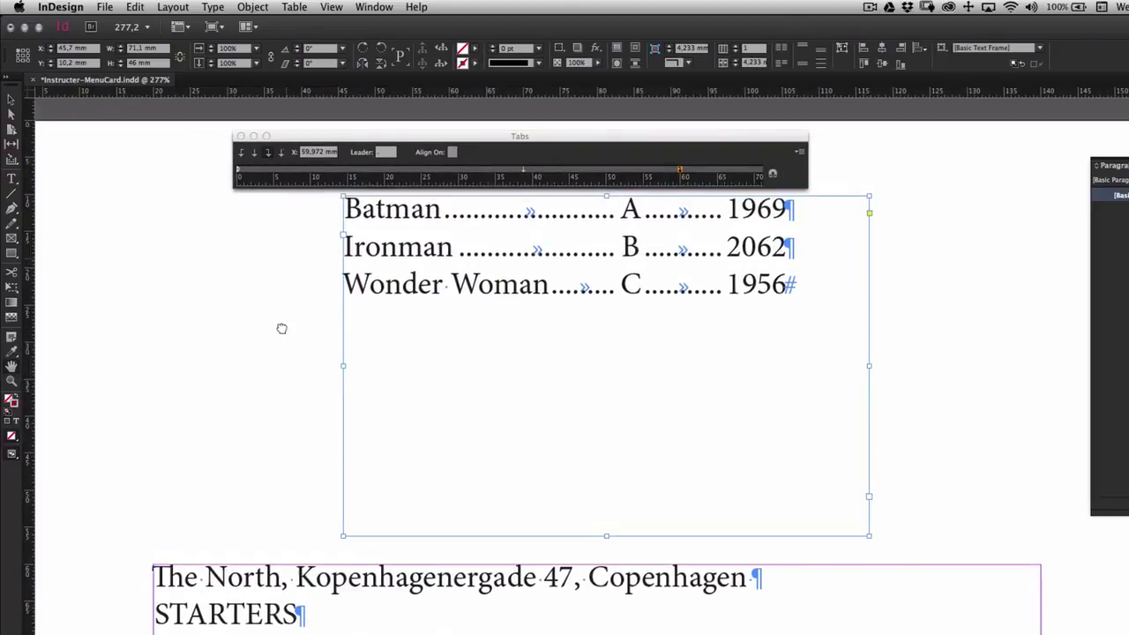
left_click(773, 174)
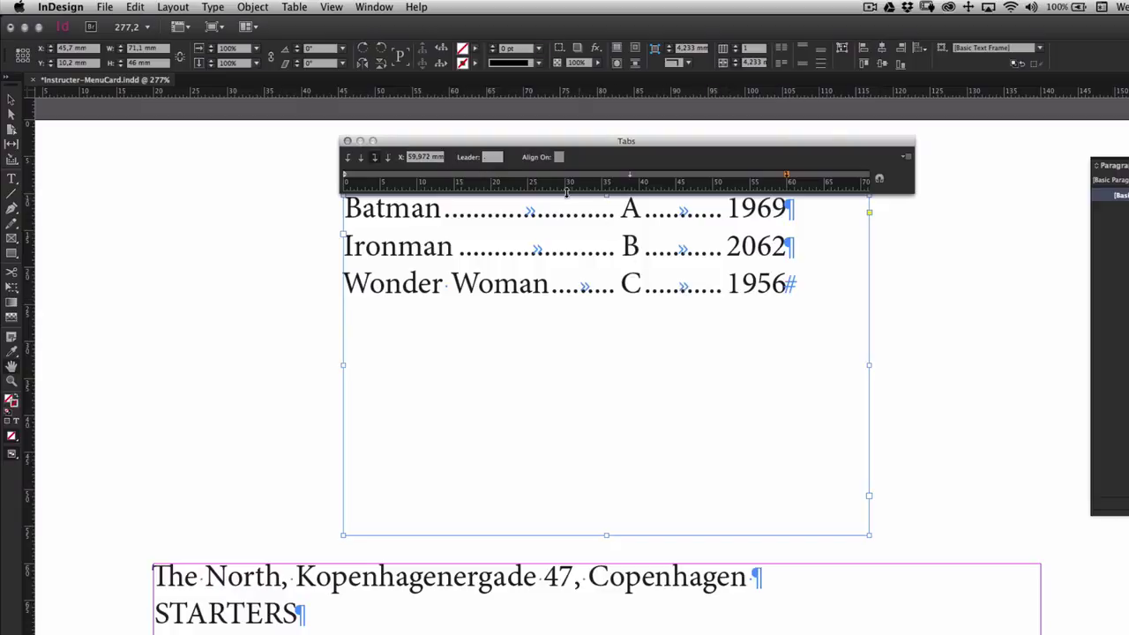
Add a new letter-column tab stop, settling at 38,453 mm, and close the Tabs panel.
left_click(906, 157)
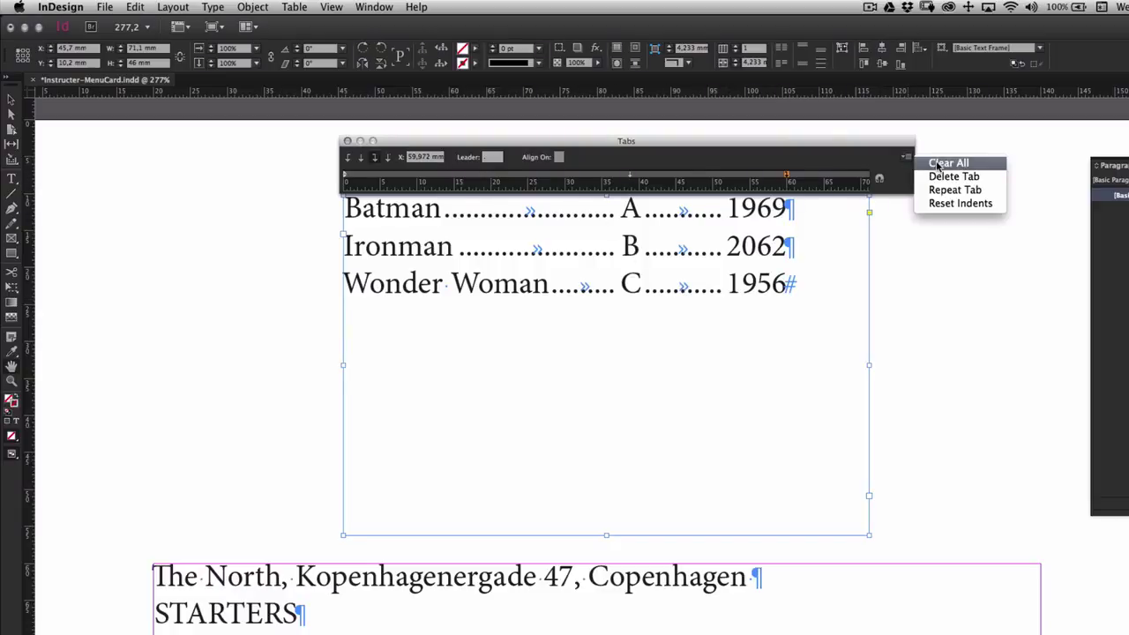
key("Escape")
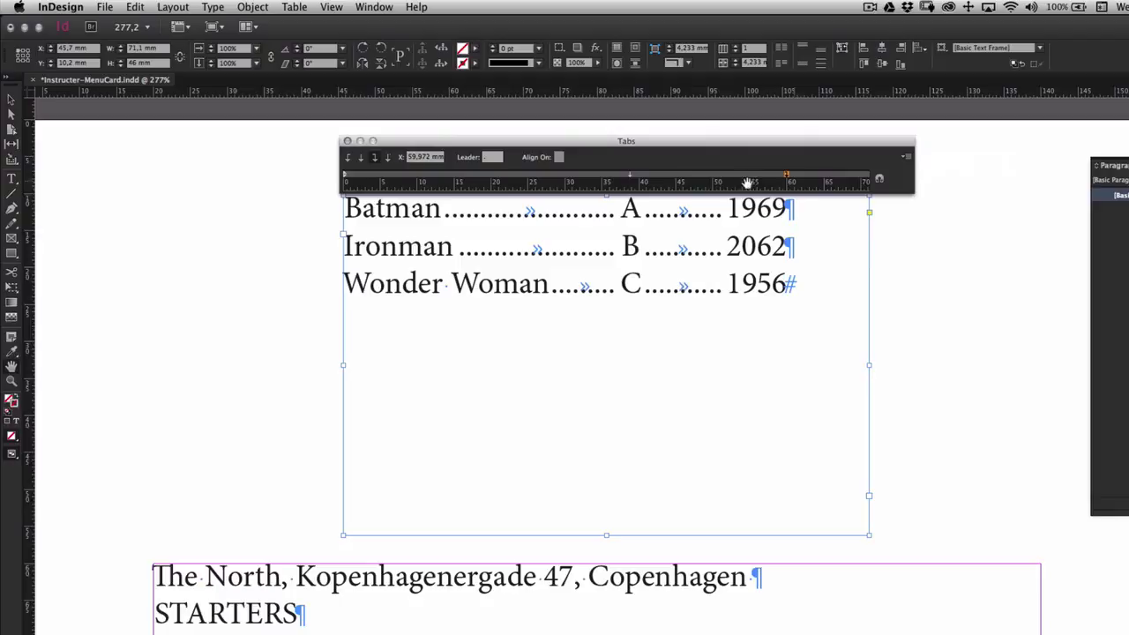
left_click(630, 176)
left_click_drag(629, 175, 627, 176)
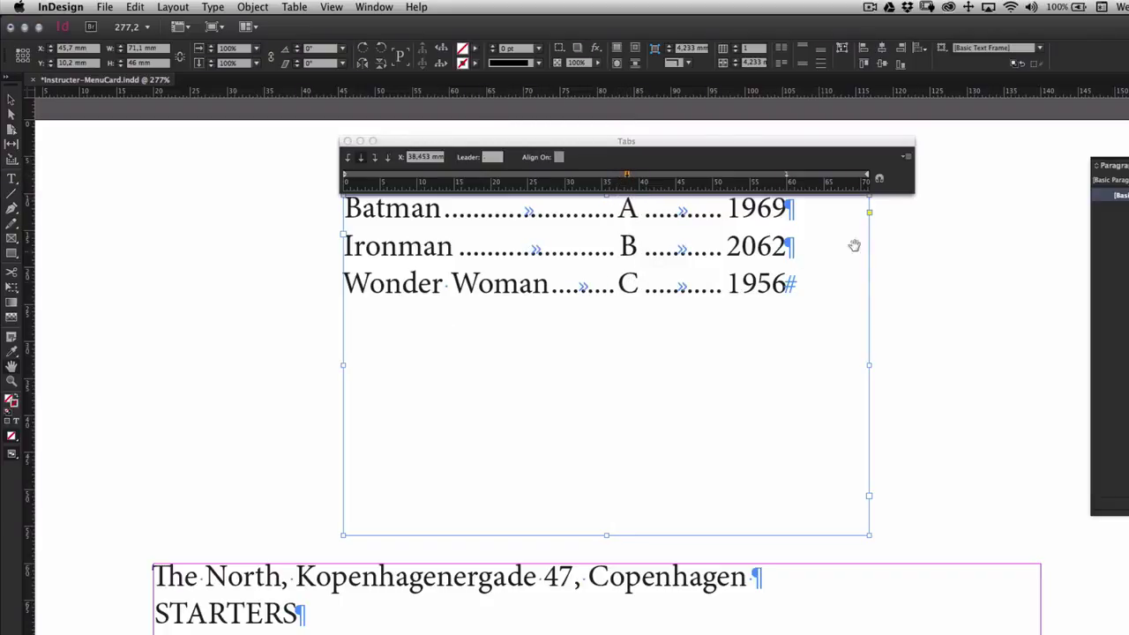
left_click(347, 143)
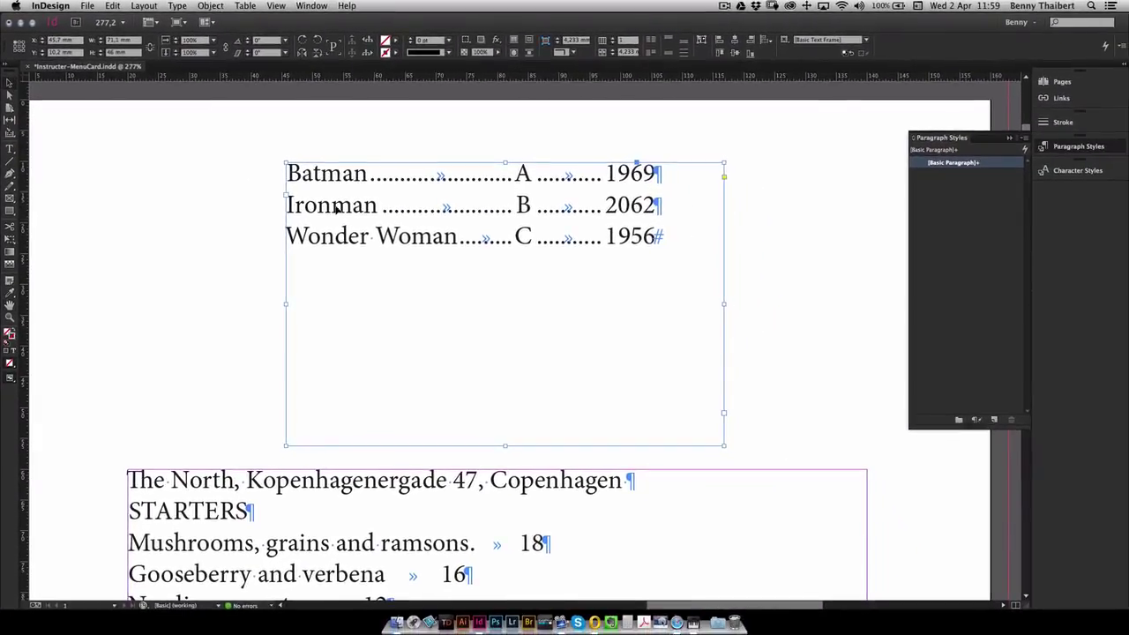
Delete the superhero practice frame and pan to show the menu card text lines.
key("Delete")
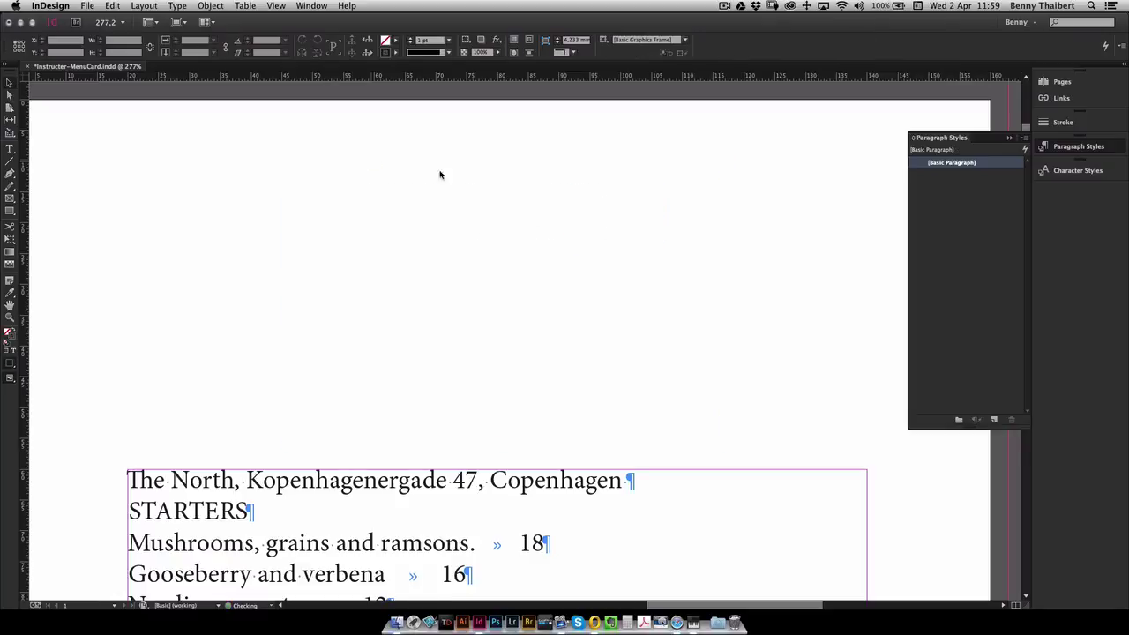
left_click(415, 519)
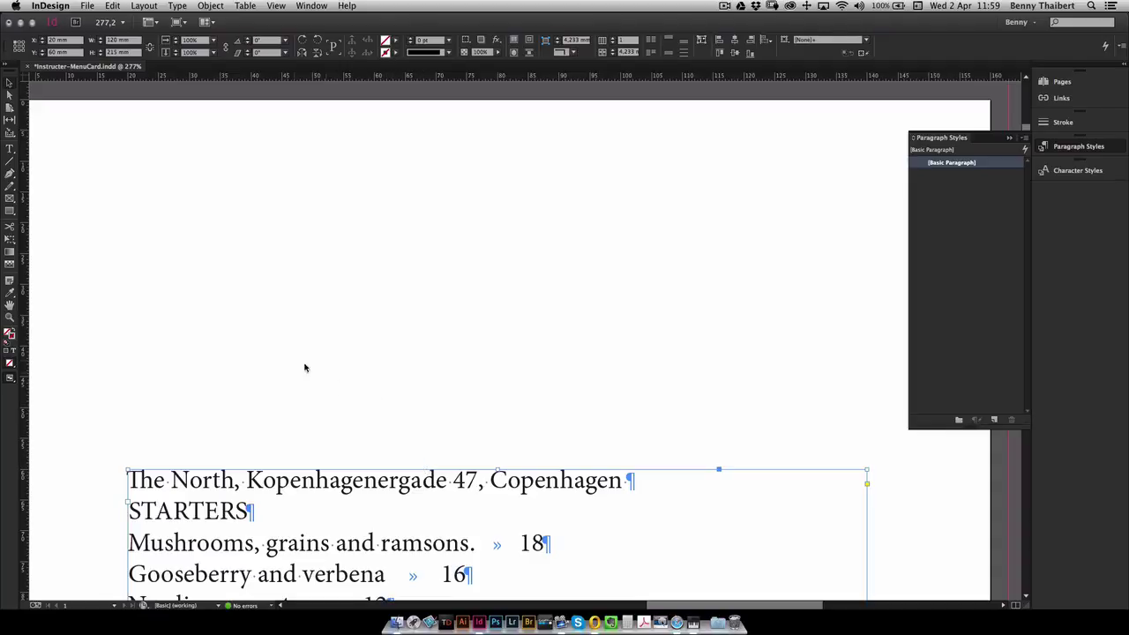
left_click(9, 304)
left_click_drag(457, 476, 439, 207)
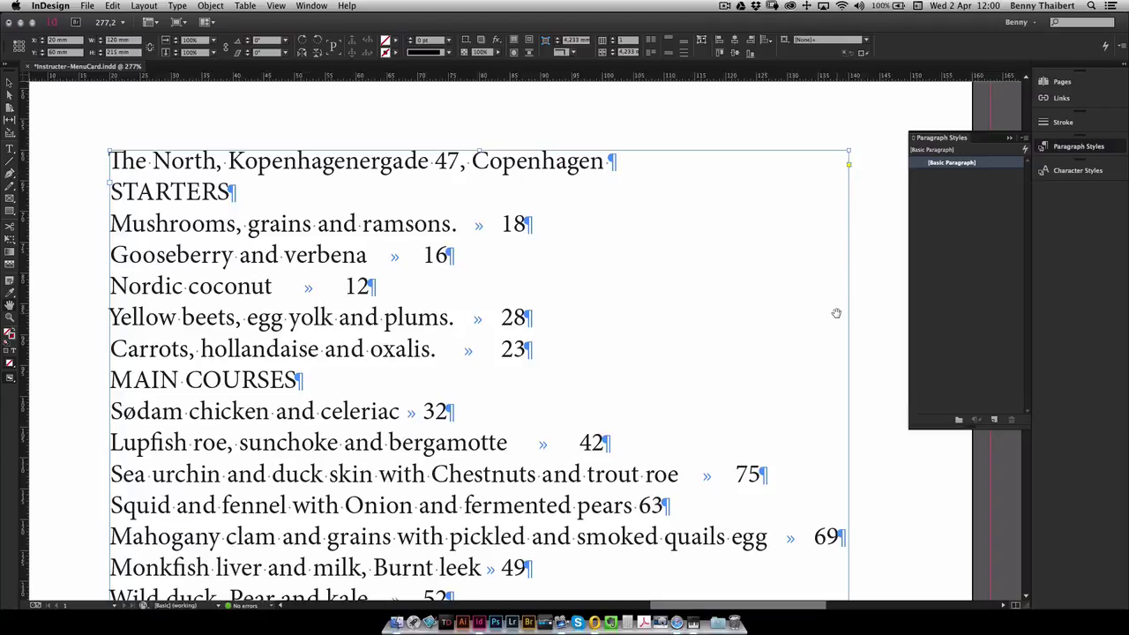
Add a right-aligned tab stop at 117.828 mm with a period dot leader.
left_click(177, 6)
left_click(187, 82)
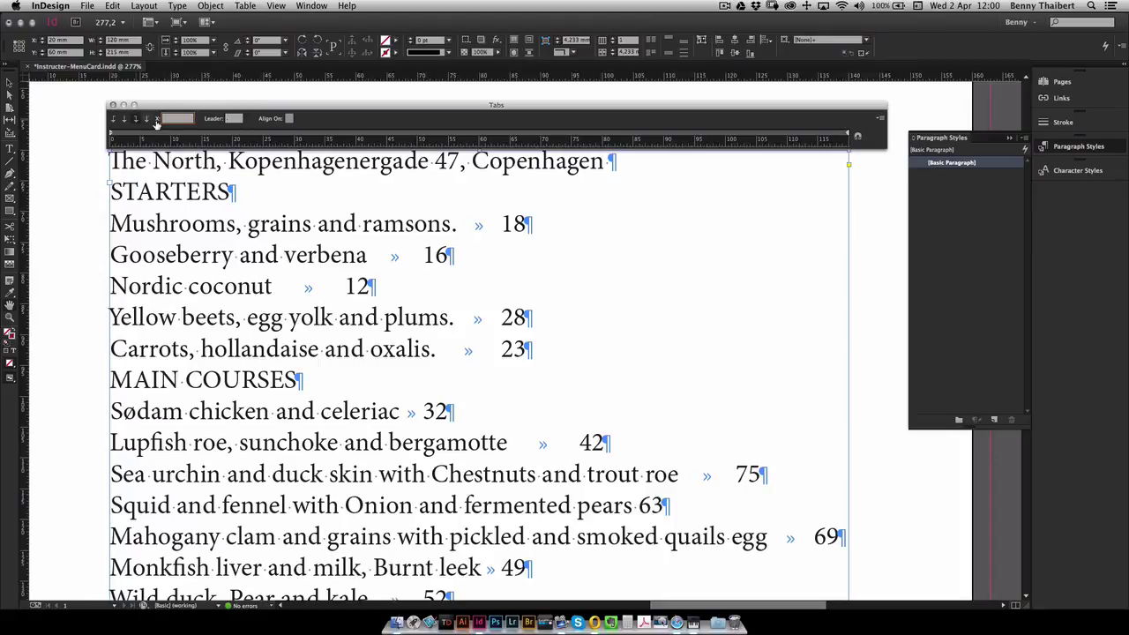
left_click_drag(820, 139, 835, 137)
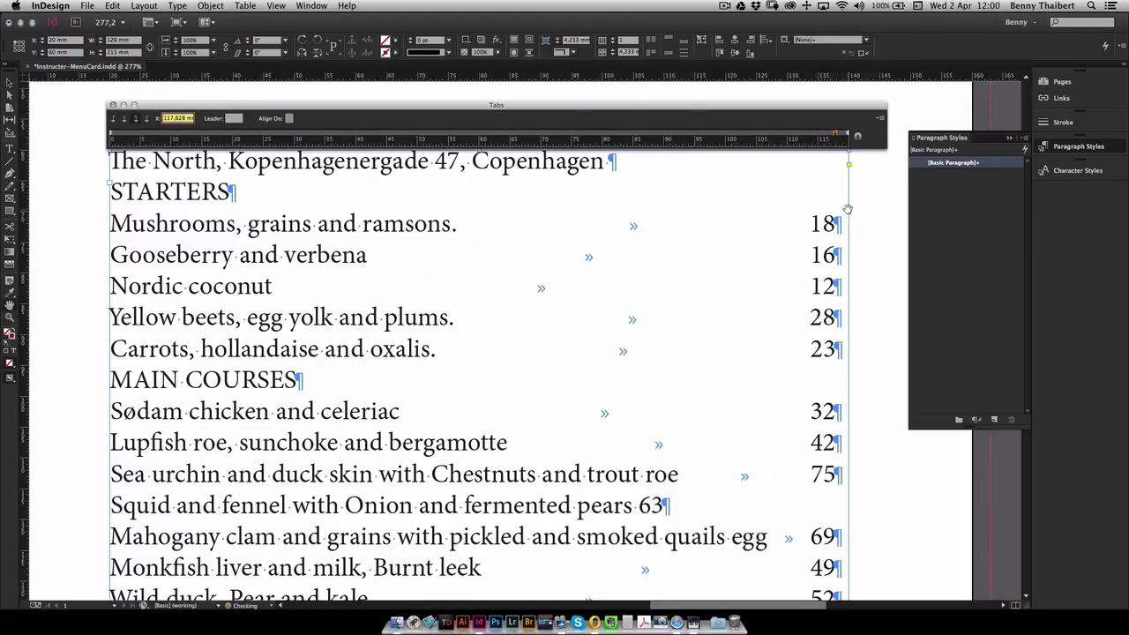
left_click(233, 119)
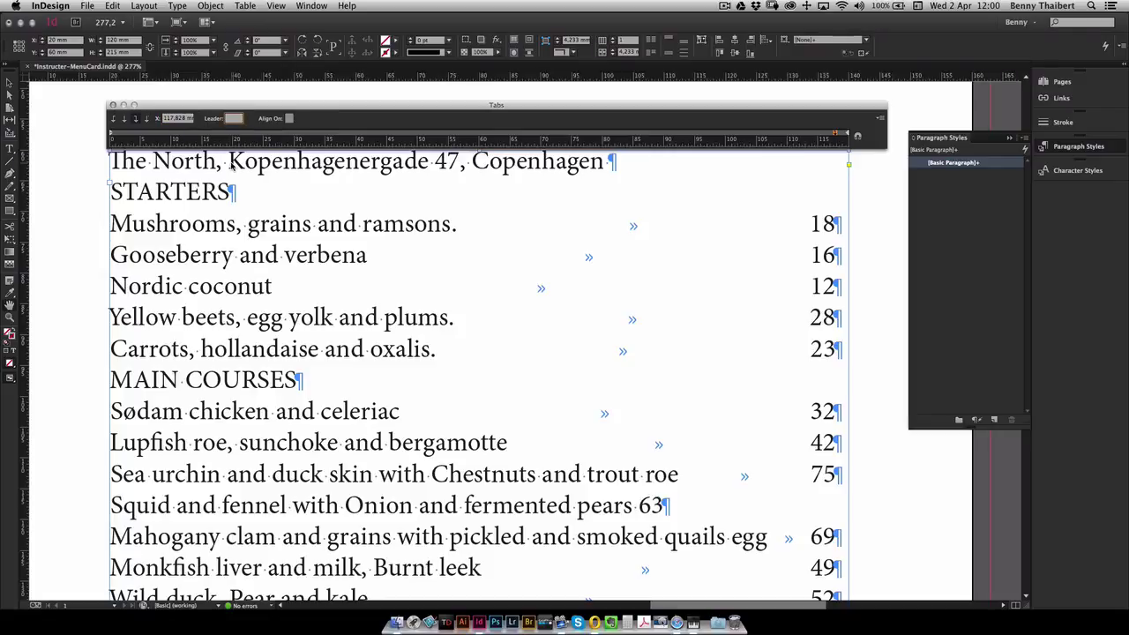
left_click(182, 121)
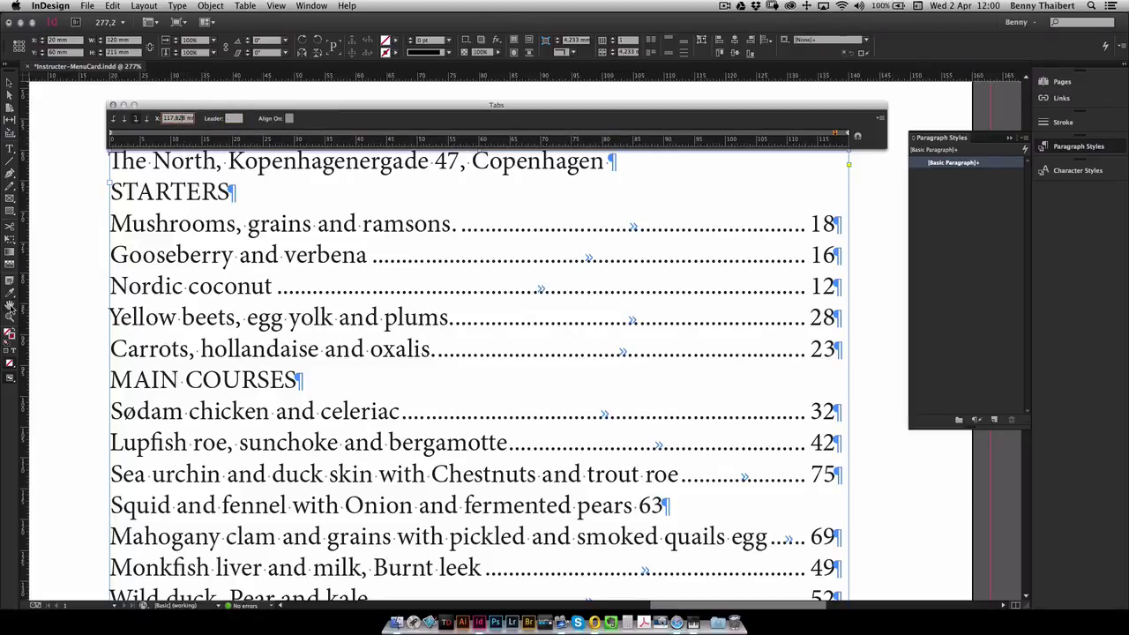
left_click(575, 386)
scroll(575, 386, "down", 5)
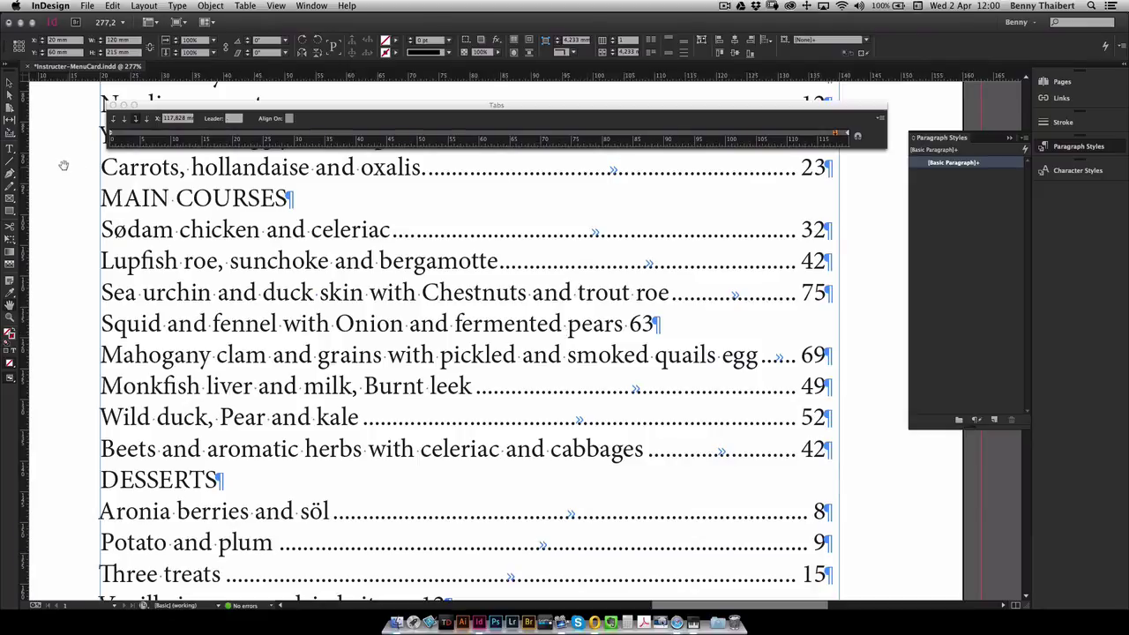
Insert a tab before the Squid line's price 63 so it aligns with a dot leader.
left_click(9, 150)
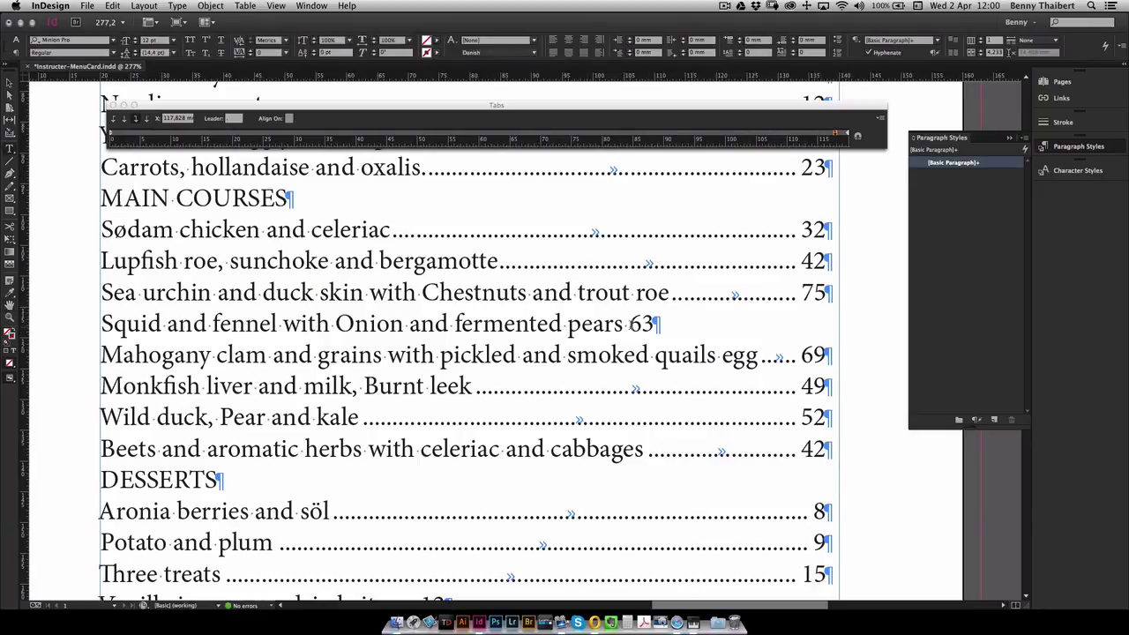
left_click(628, 324)
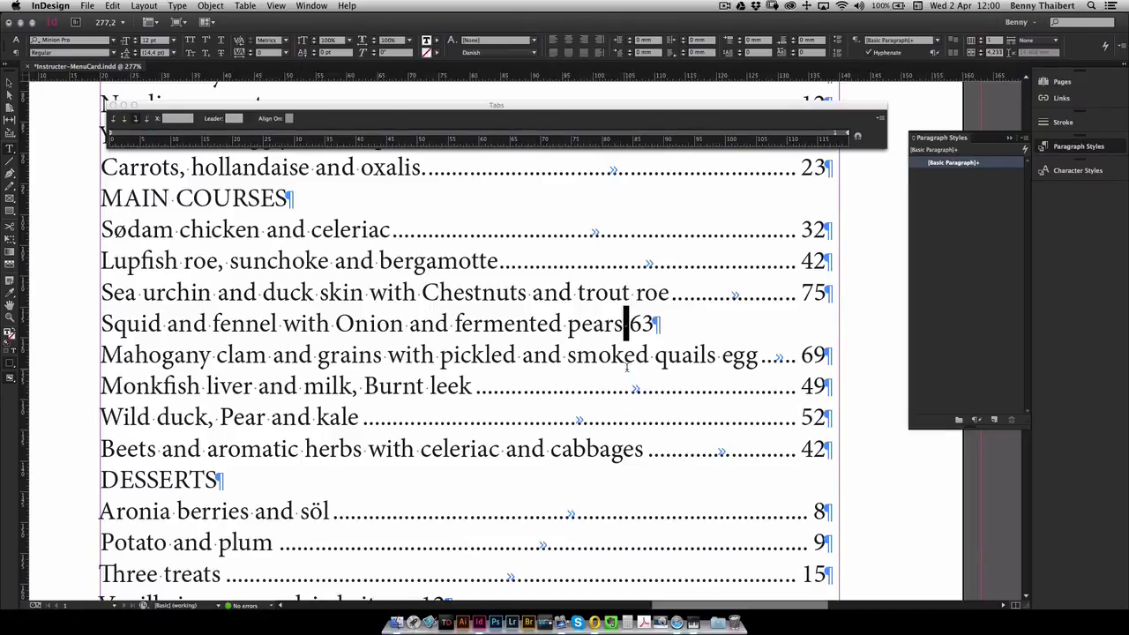
key("Tab")
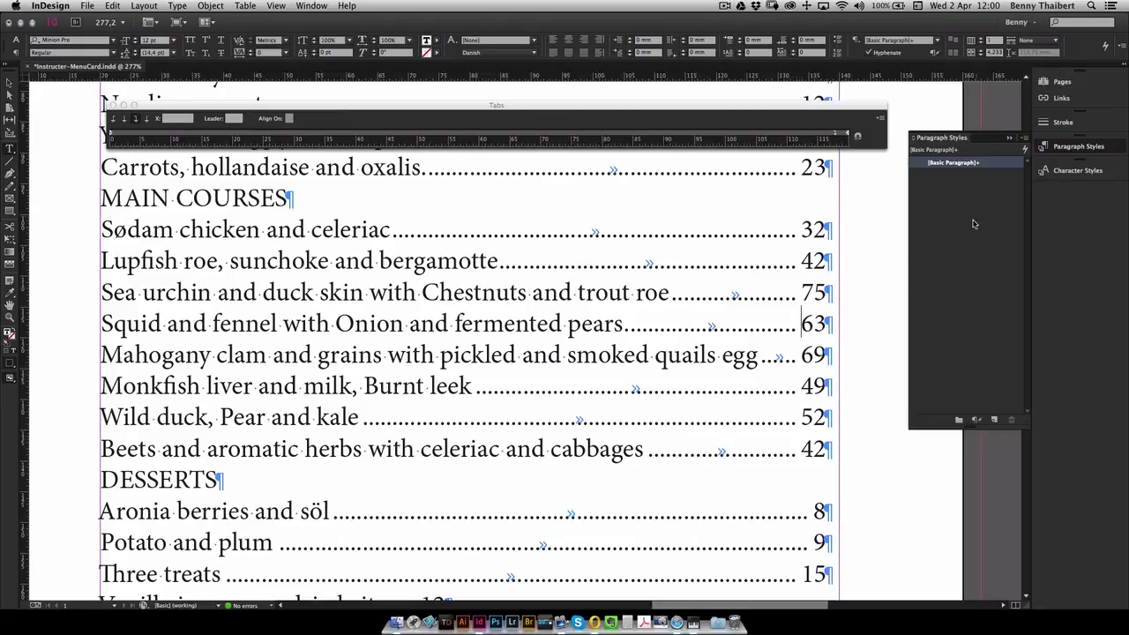
left_click(9, 82)
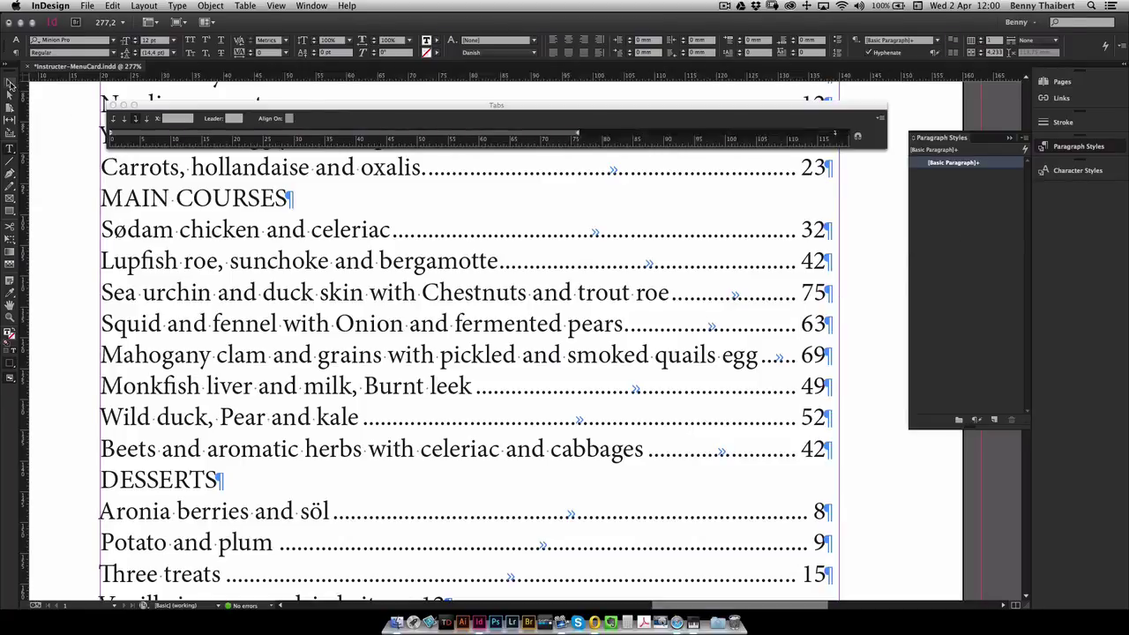
Pan down to the desserts and insert a tab before Vanilla ice cream's price 12.
left_click(10, 308)
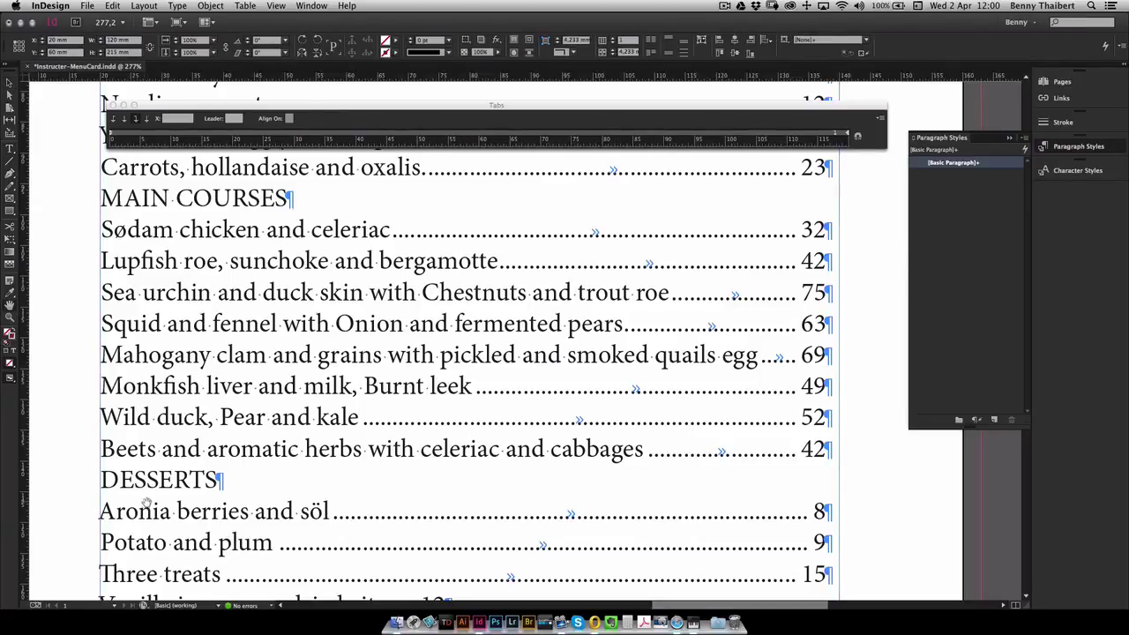
left_click_drag(148, 502, 214, 287)
scroll(245, 305, "up", 5)
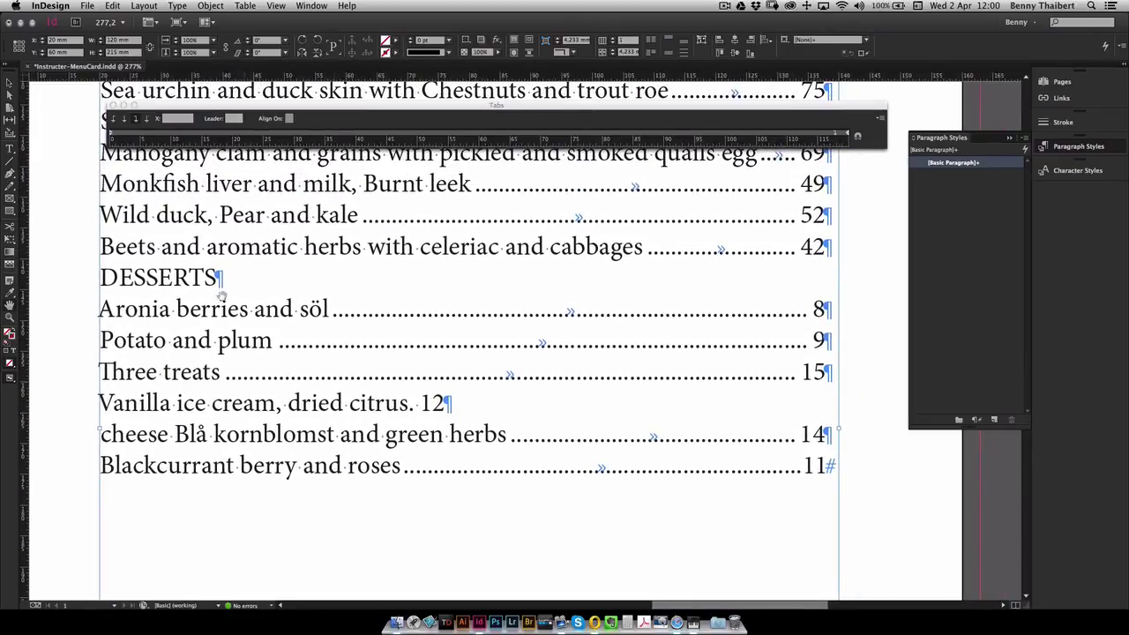
left_click(10, 148)
left_click(419, 402)
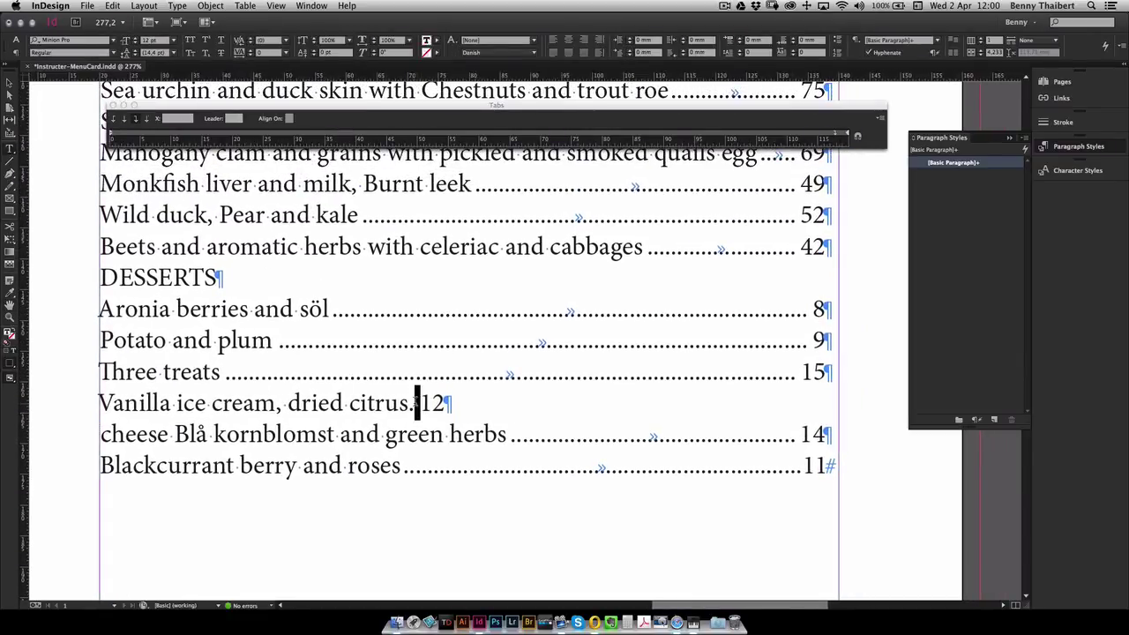
key("Tab")
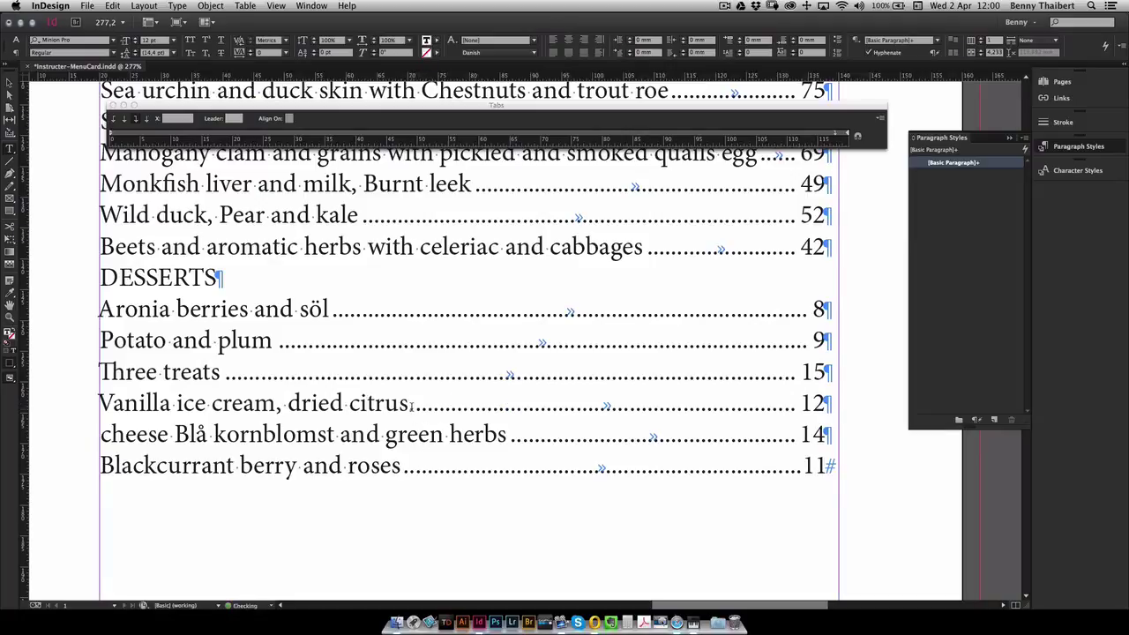
left_click(411, 404)
left_click(10, 83)
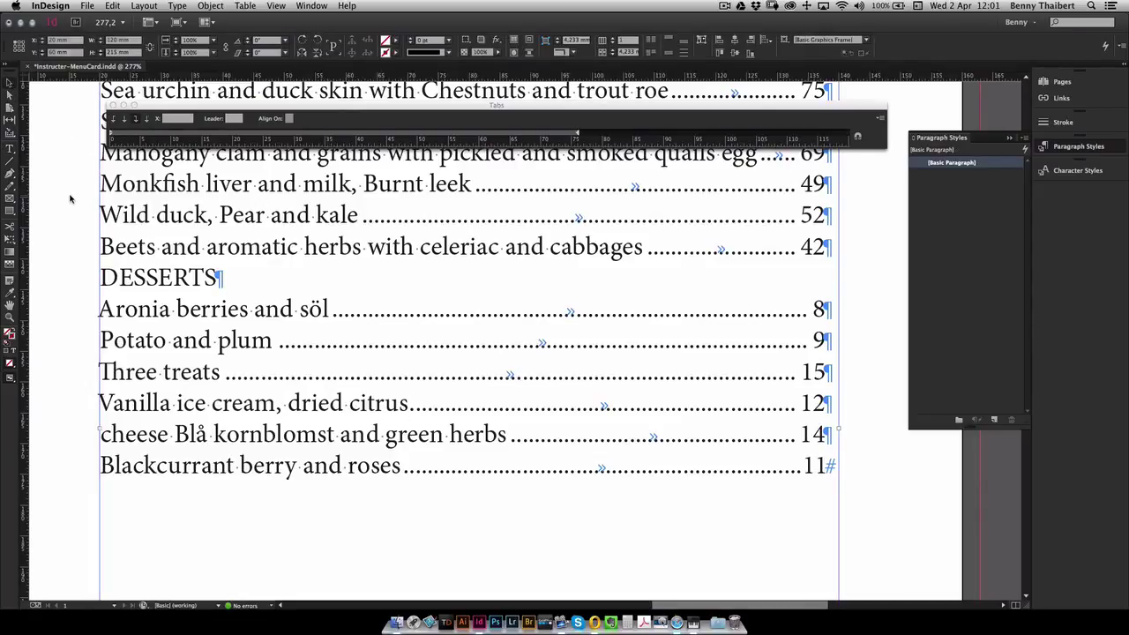
Fit the menu card page in the window, close the Tabs panel, and reselect the text frame.
left_click(279, 7)
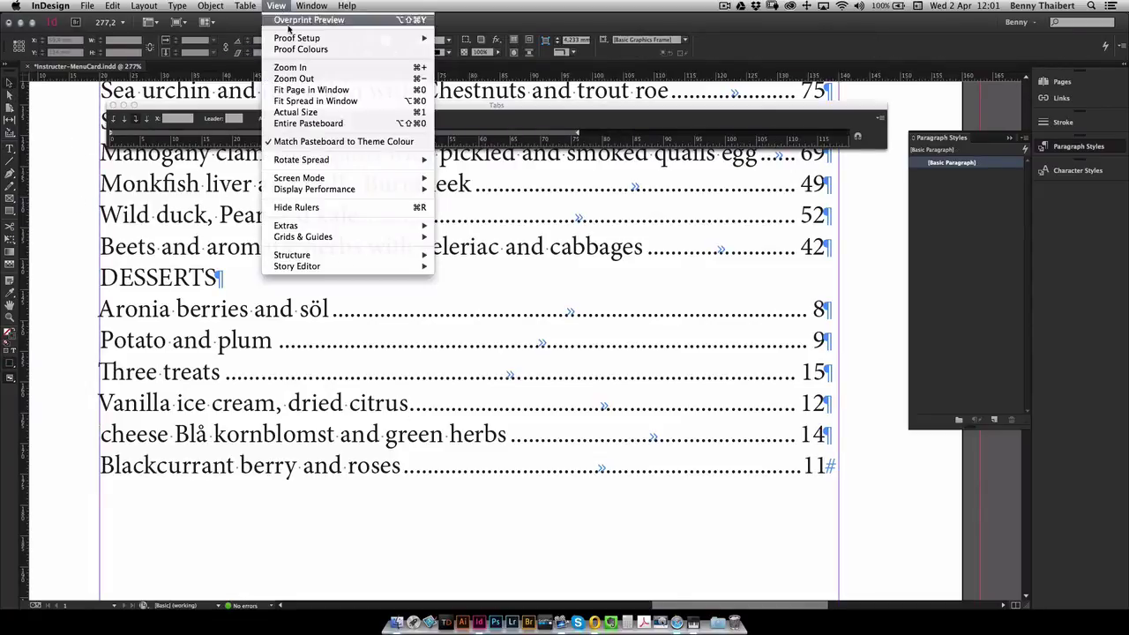
left_click(315, 92)
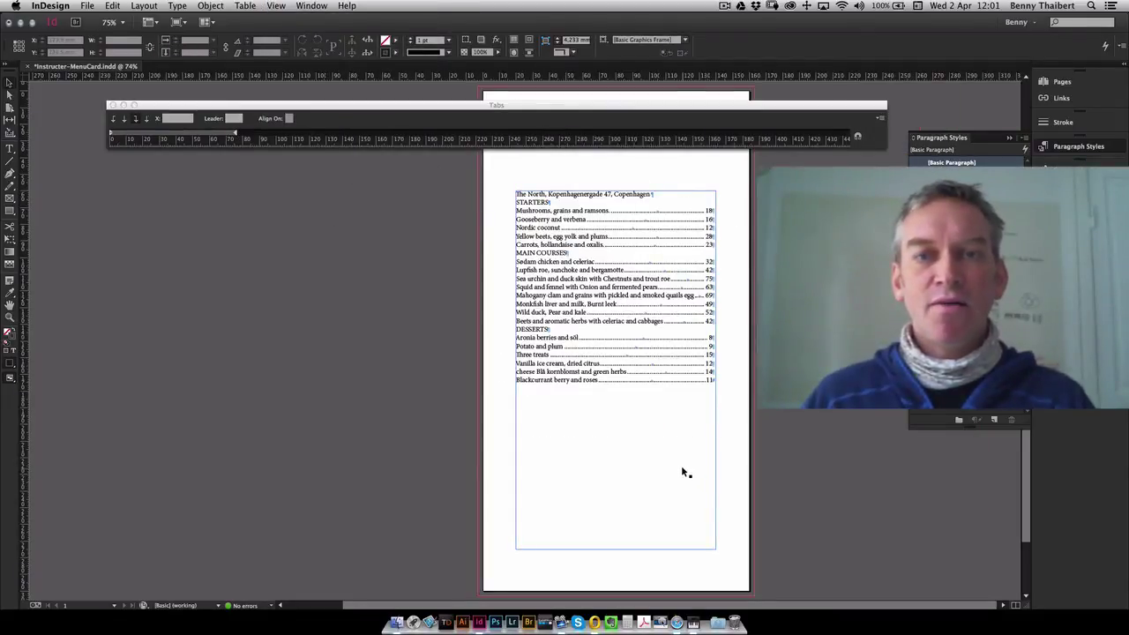
left_click(334, 155)
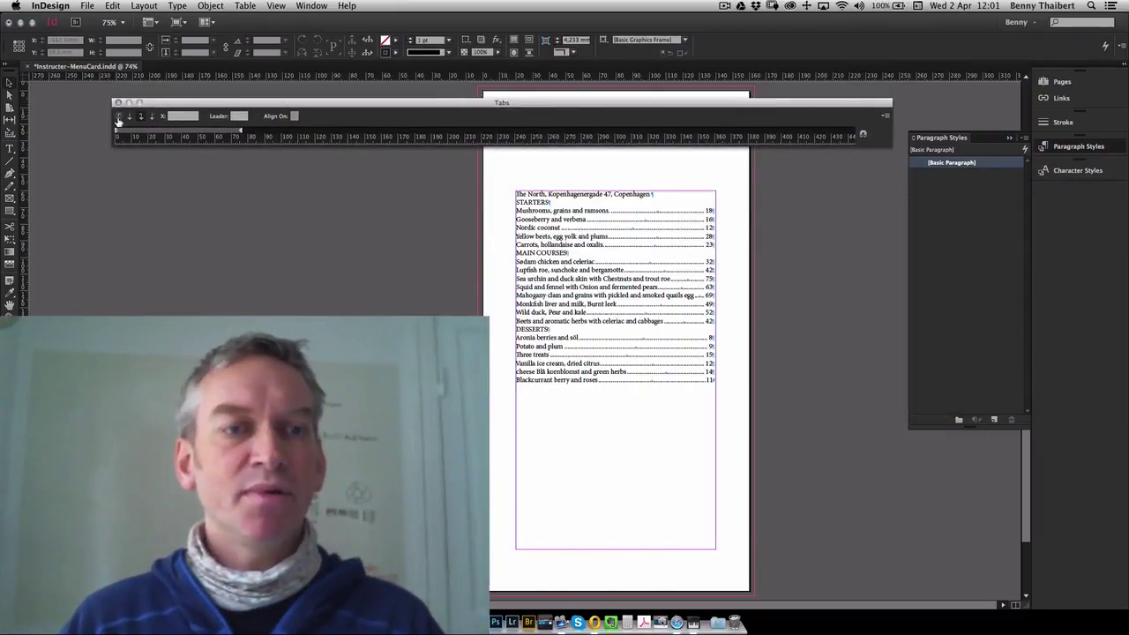
left_click(117, 102)
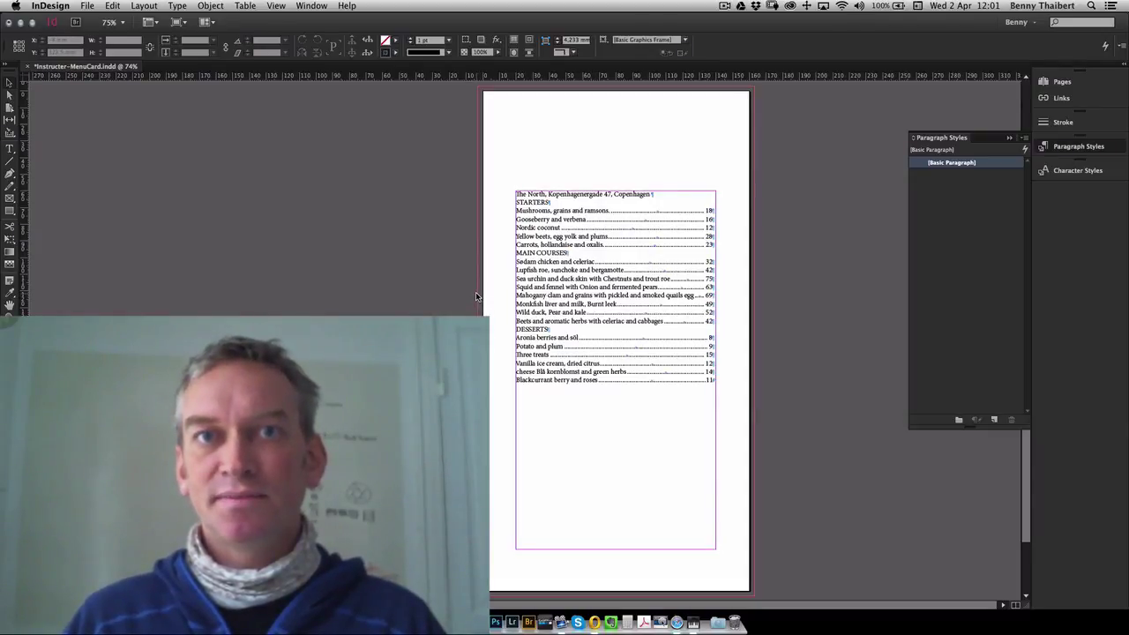
left_click(568, 414)
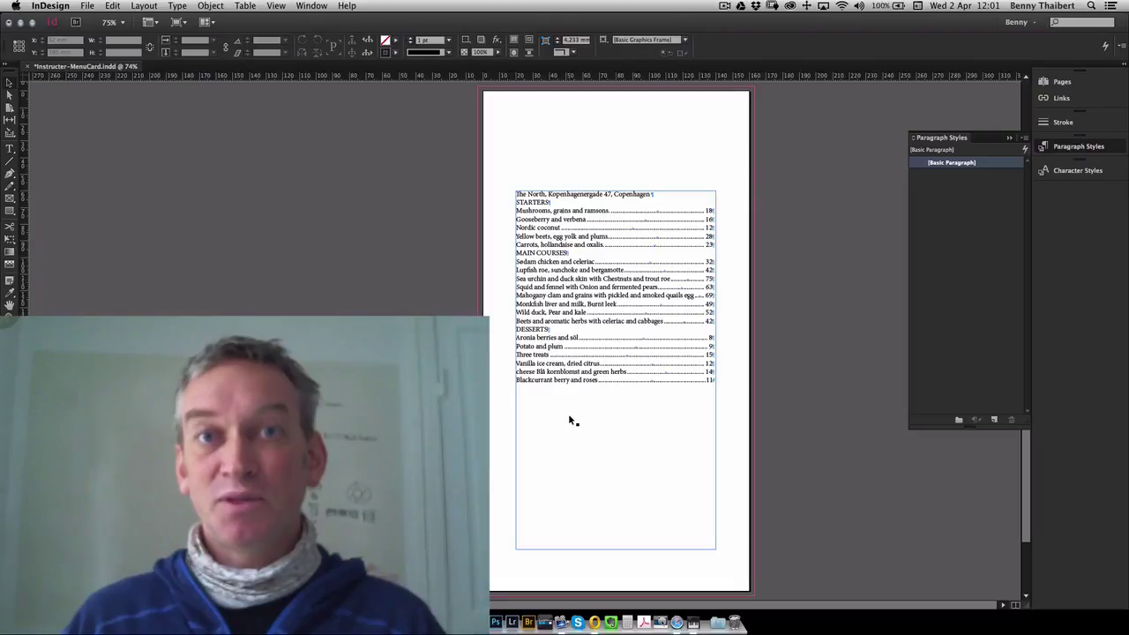